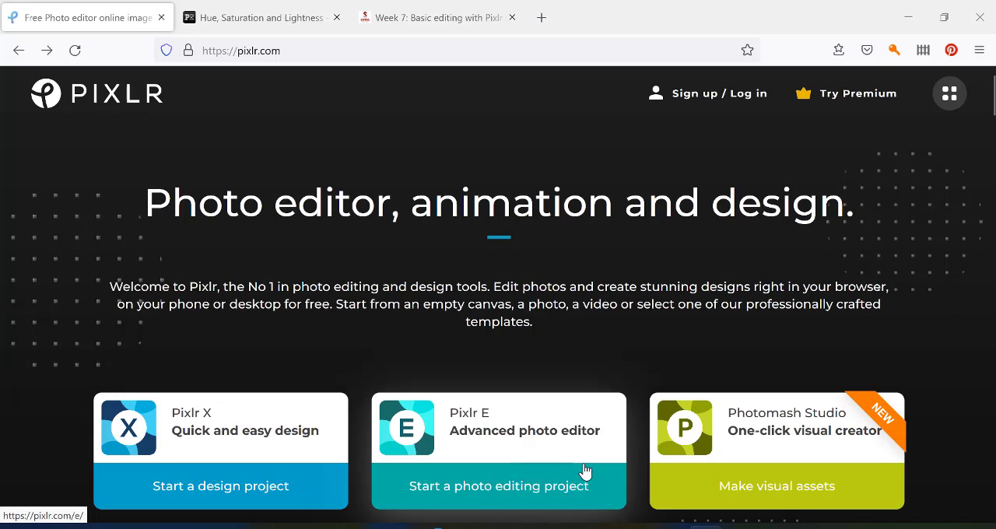
# Start a photo editing project in Pixlr E and open the white rabbit figurines photo from the Camera Uploads folder.
pyautogui.click(514, 474)
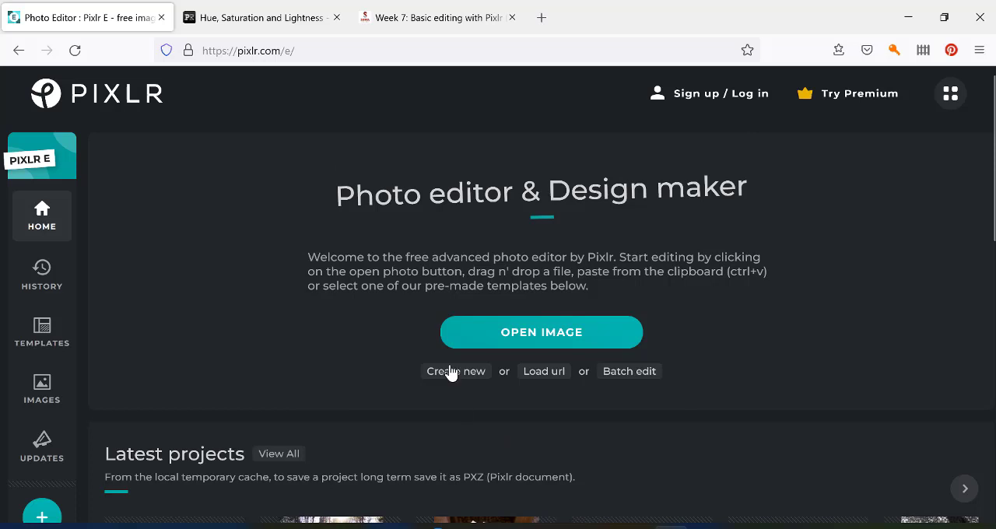
pyautogui.click(520, 336)
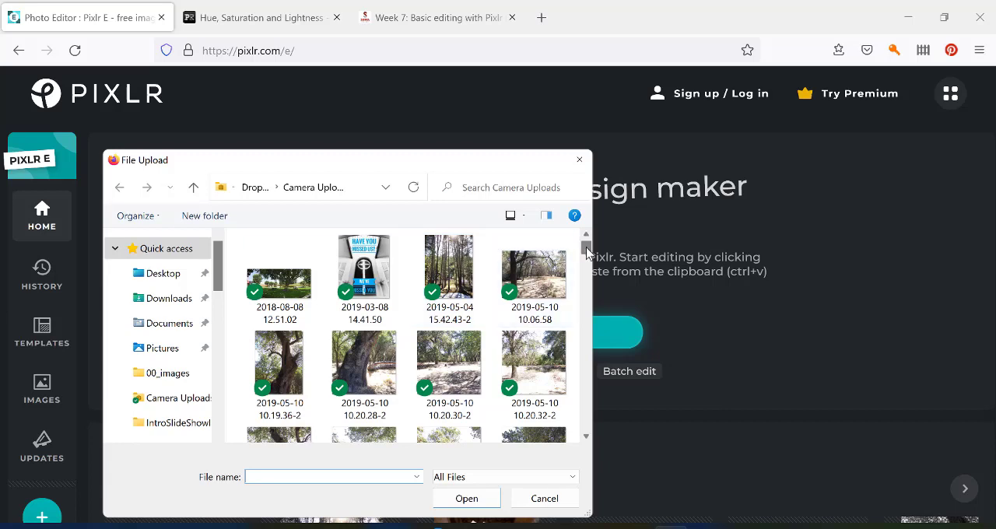
pyautogui.moveTo(586, 249); pyautogui.dragTo(585, 259)
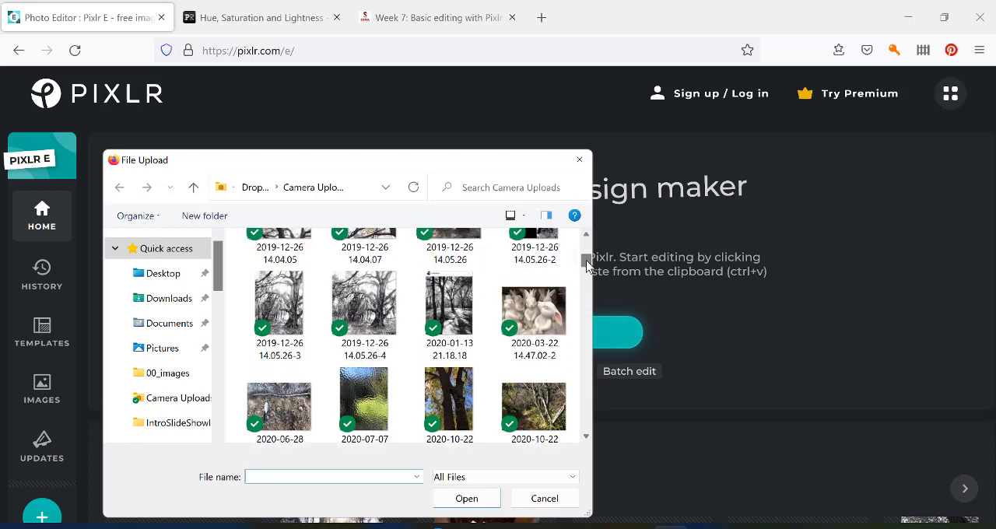
pyautogui.doubleClick(527, 322)
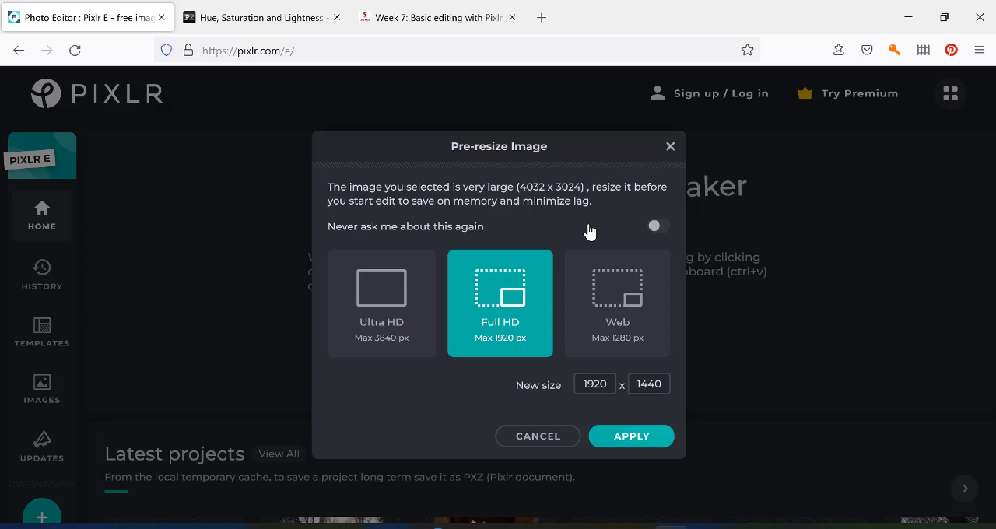
# Compare the pre-resize options and load the photo at Ultra HD, 3840 x 2880 px.
pyautogui.click(381, 299)
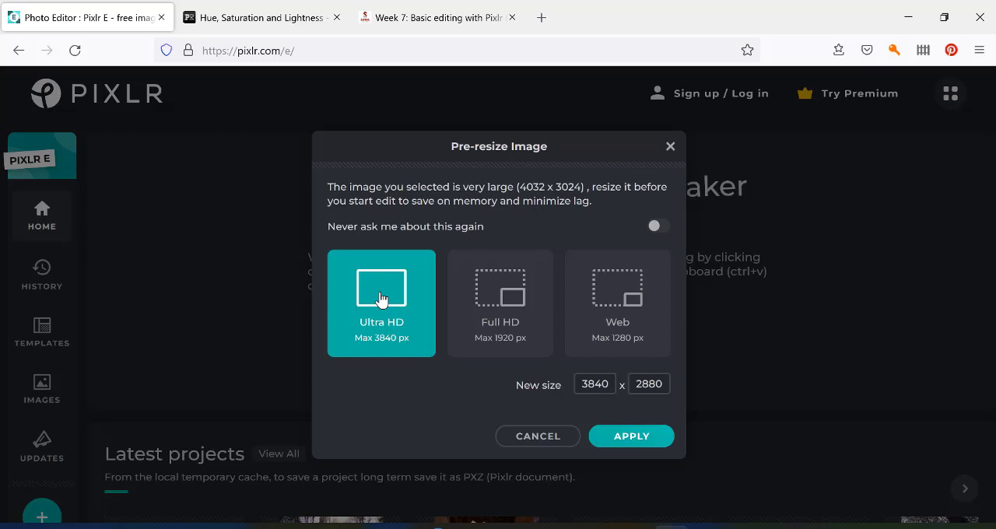
pyautogui.click(502, 315)
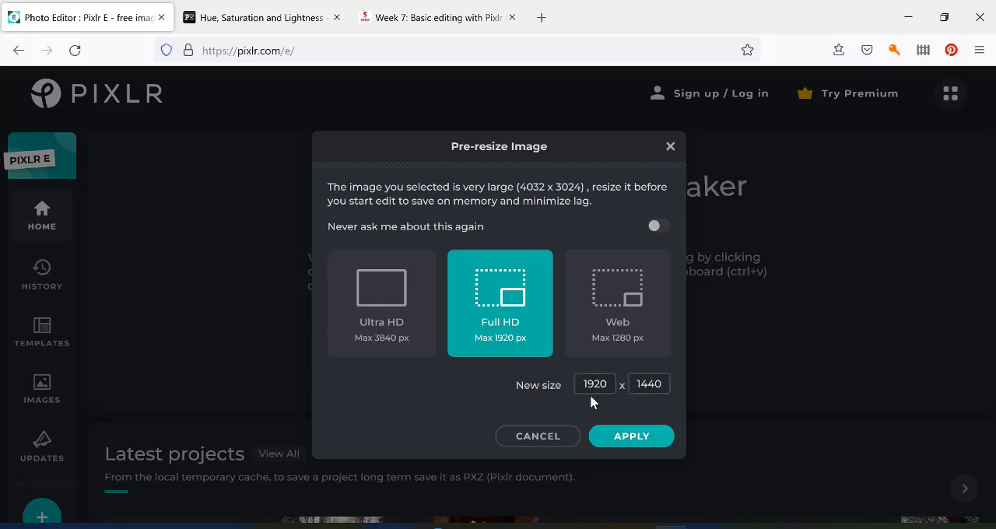
pyautogui.click(626, 296)
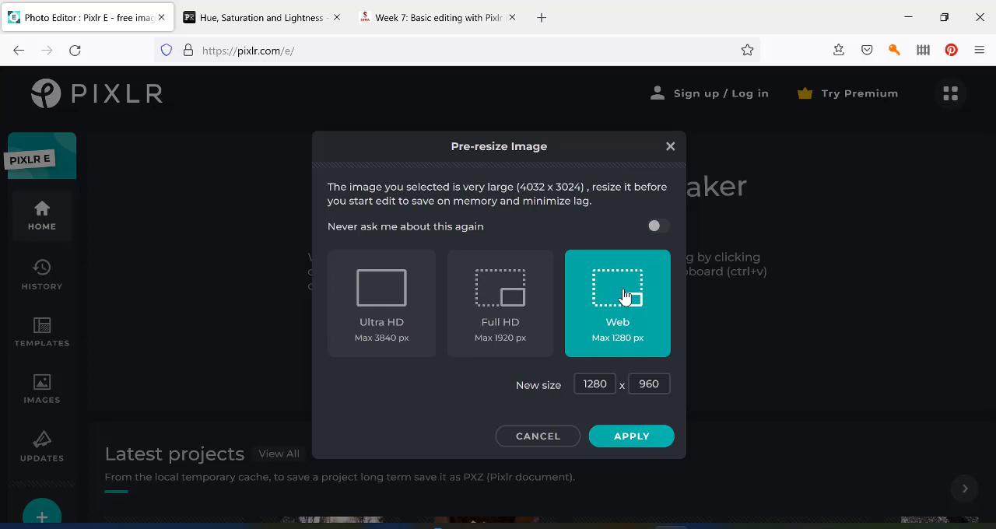
pyautogui.click(495, 294)
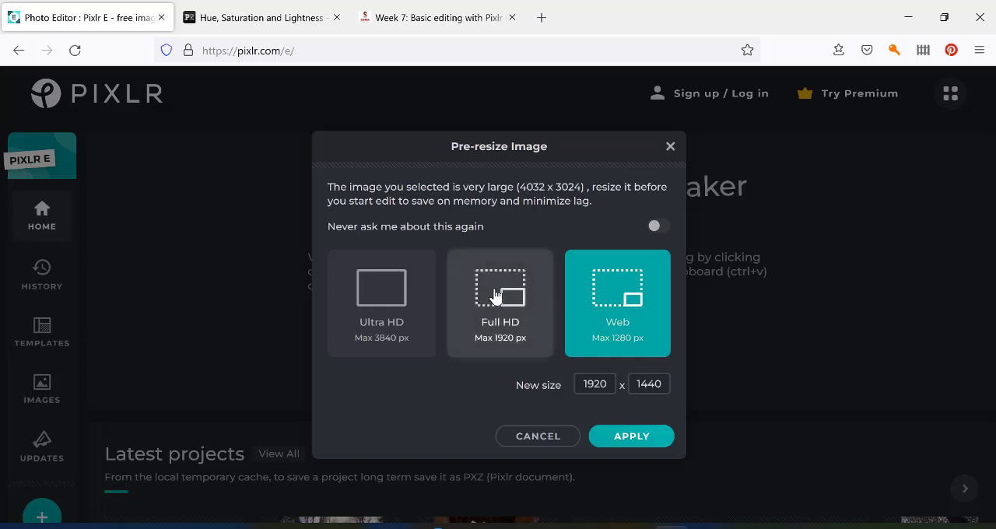
pyautogui.click(384, 302)
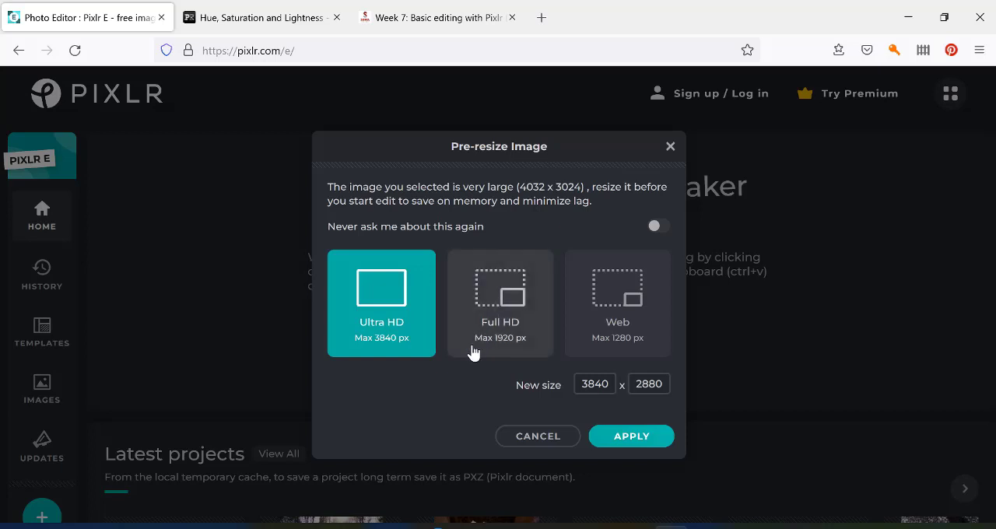
pyautogui.click(626, 440)
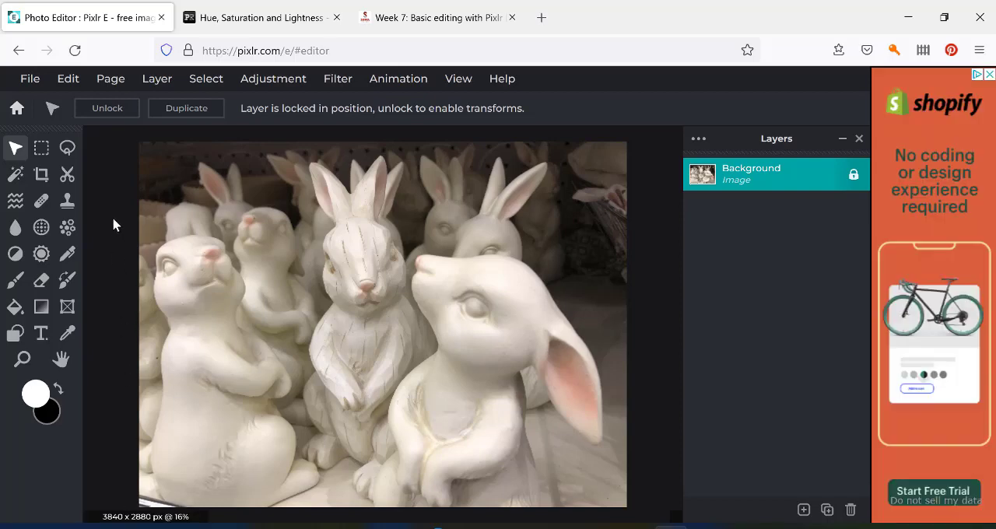
# Activate the Crop tool, trim the free crop frame to about 3840 x 2874 px and try the Straighten control at 0.0°.
pyautogui.click(41, 175)
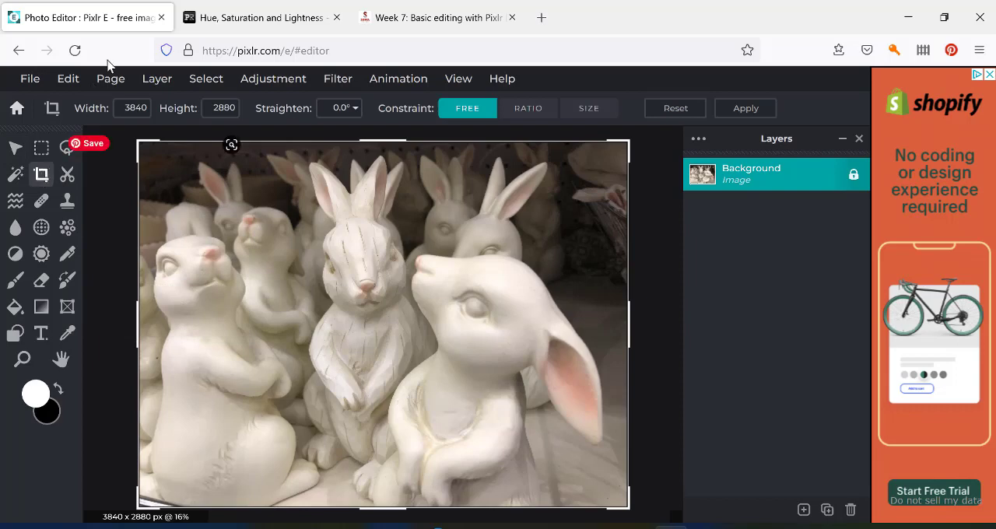
pyautogui.moveTo(141, 144); pyautogui.dragTo(112, 144)
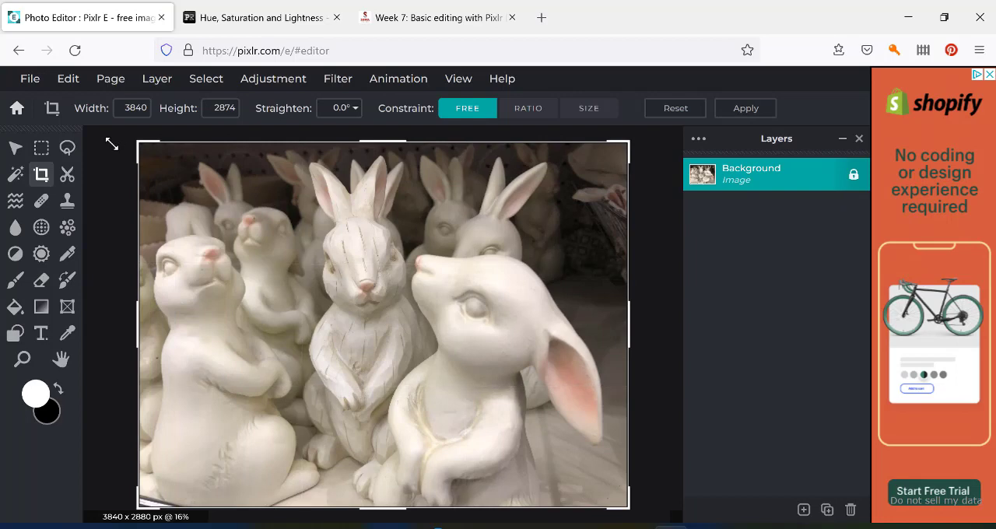
pyautogui.click(131, 116)
pyautogui.click(356, 111)
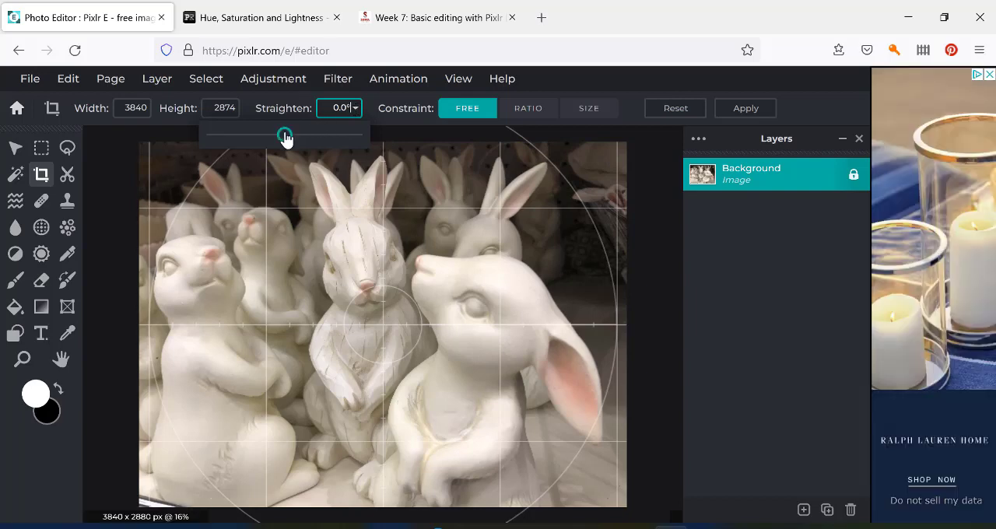
pyautogui.moveTo(285, 137)
pyautogui.mouseDown()
pyautogui.moveTo(298, 136)
pyautogui.moveTo(271, 136)
pyautogui.moveTo(286, 137)
pyautogui.mouseUp()
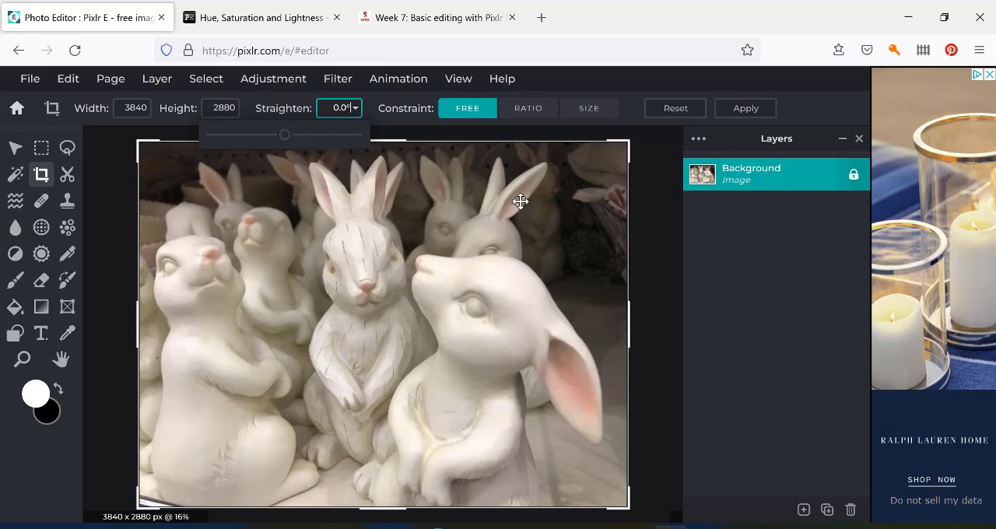
# Constrain the crop to a 1:1 ratio and shift the square frame rightward over the photo.
pyautogui.click(532, 115)
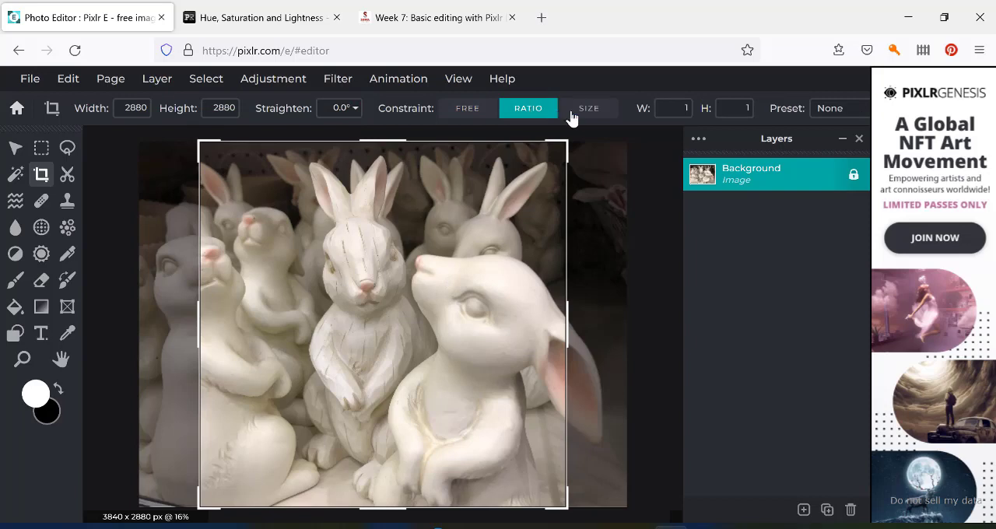
pyautogui.click(675, 109)
pyautogui.click(735, 108)
pyautogui.click(136, 113)
pyautogui.moveTo(450, 242); pyautogui.dragTo(501, 245)
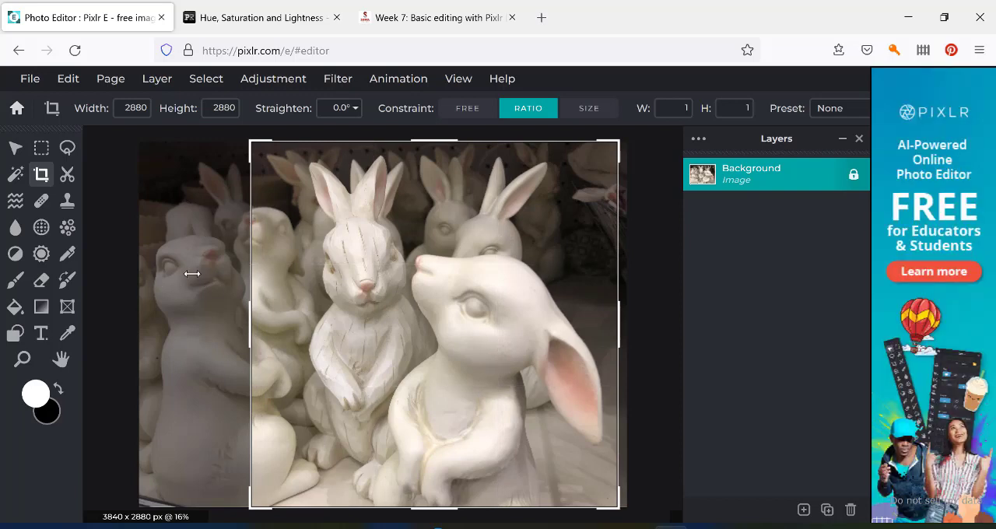
# Apply the Original ratio preset to the crop frame and try to extend its upper-right corner beyond the photo.
pyautogui.click(844, 113)
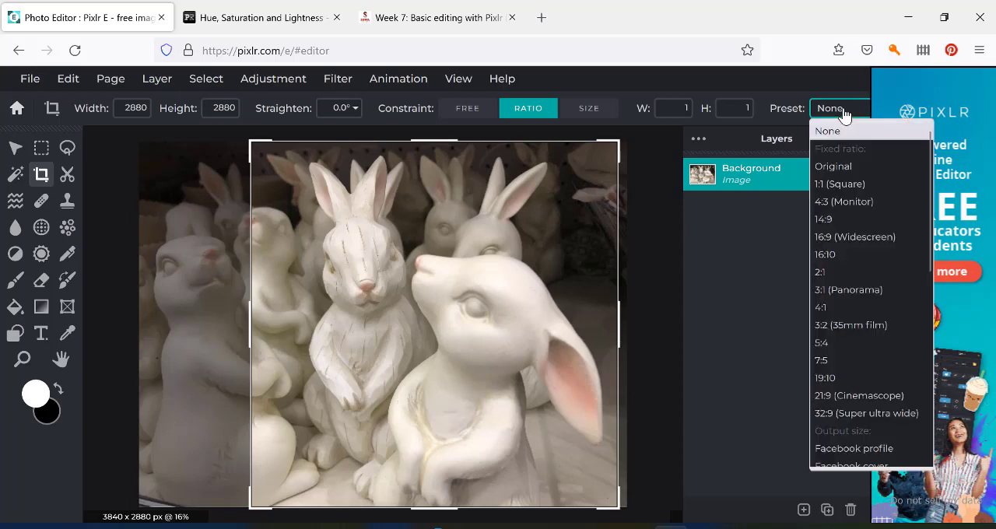
pyautogui.click(848, 170)
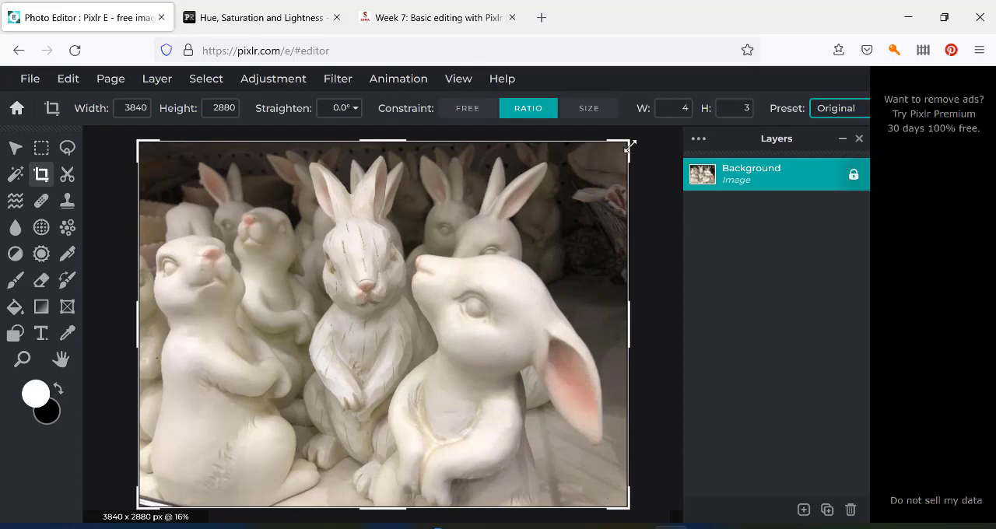
pyautogui.moveTo(630, 146); pyautogui.dragTo(664, 144)
# Switch the crop to the 3:2 (35mm film) preset and move the frame up towards the photo's upper edge.
pyautogui.click(847, 113)
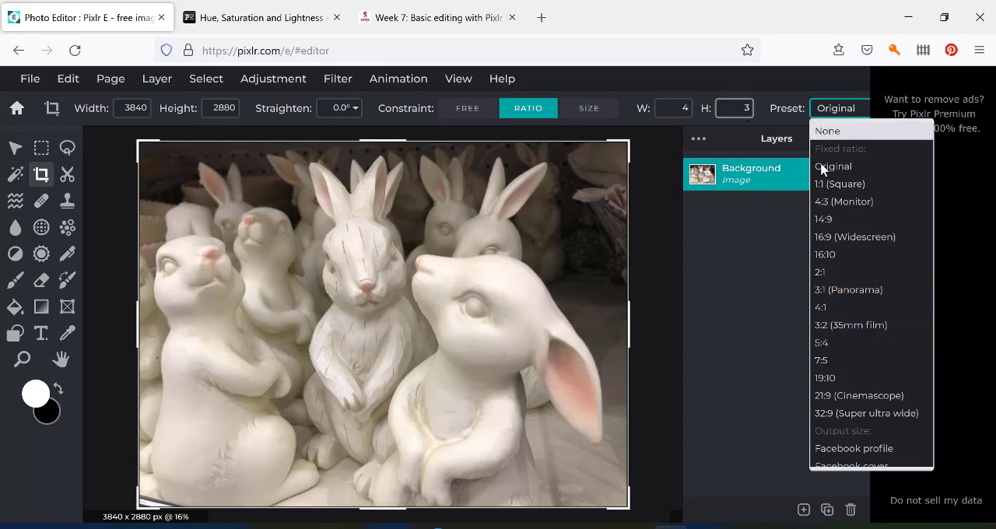
pyautogui.click(829, 325)
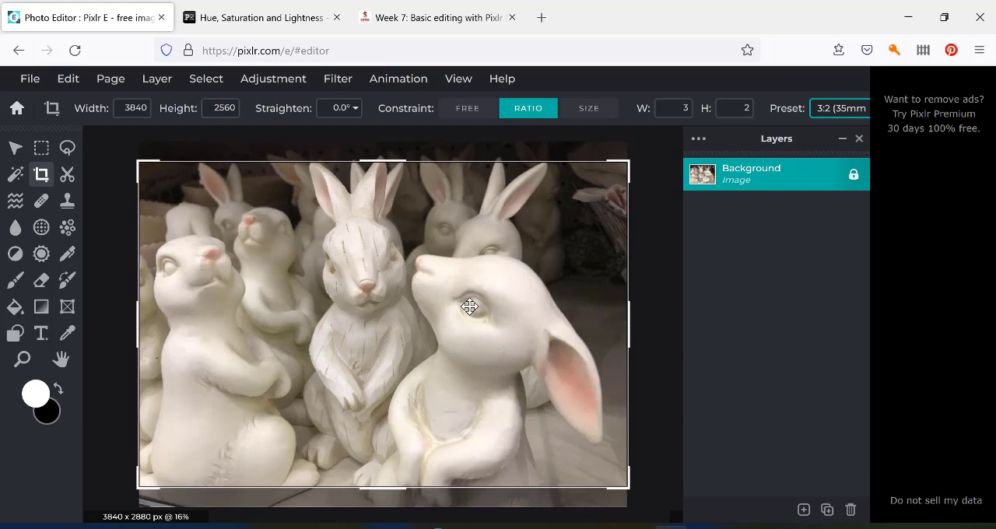
pyautogui.moveTo(469, 306); pyautogui.dragTo(466, 292)
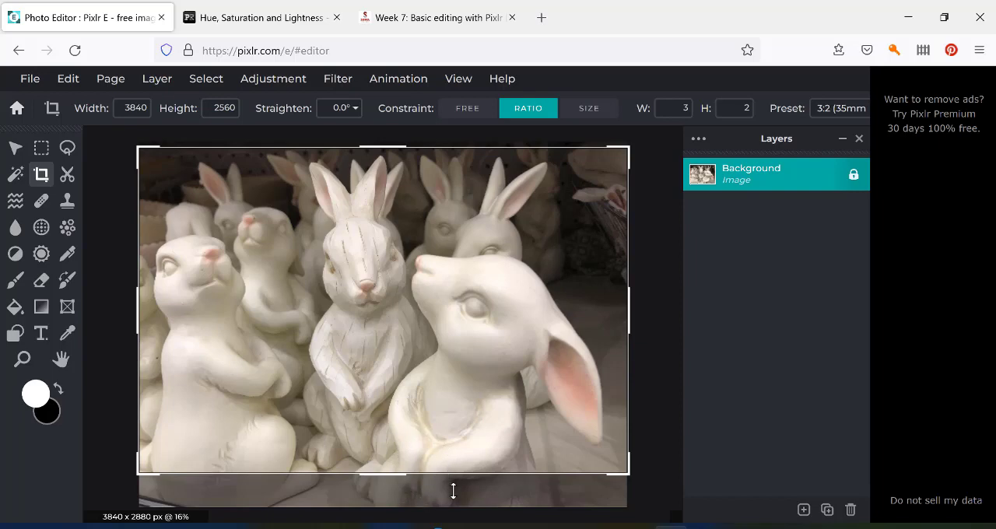
# Restore the Original ratio preset, shrink the crop frame to about 3741 x 2806 px and shift it slightly left.
pyautogui.click(845, 110)
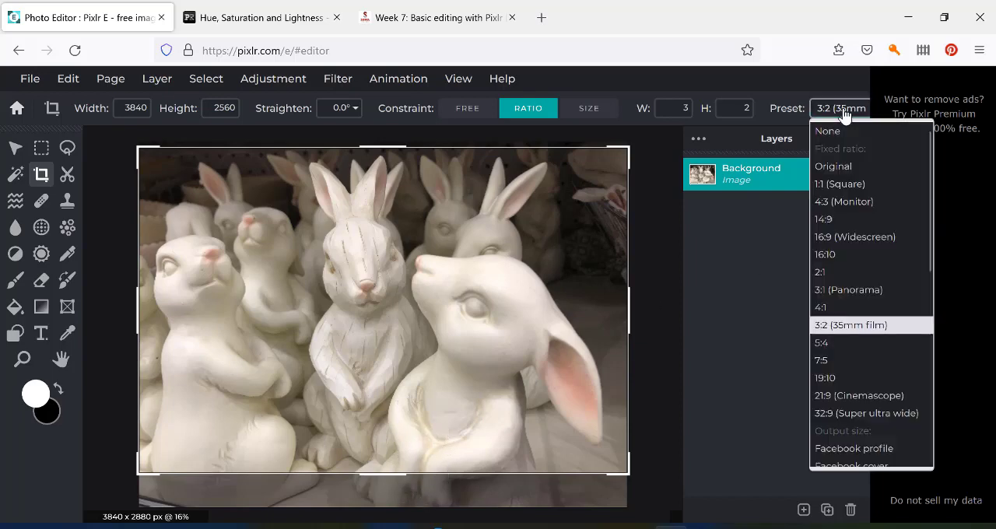
pyautogui.click(834, 166)
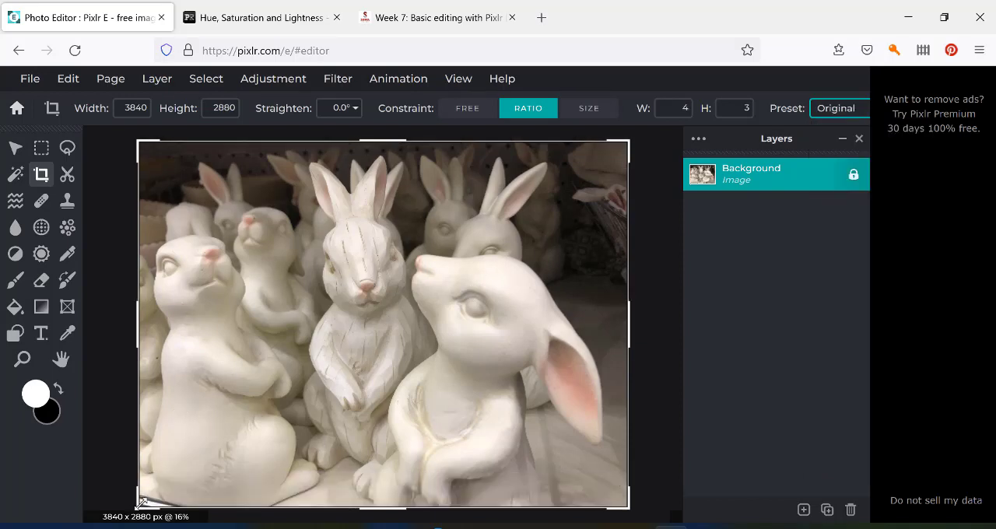
pyautogui.moveTo(140, 502); pyautogui.dragTo(144, 495)
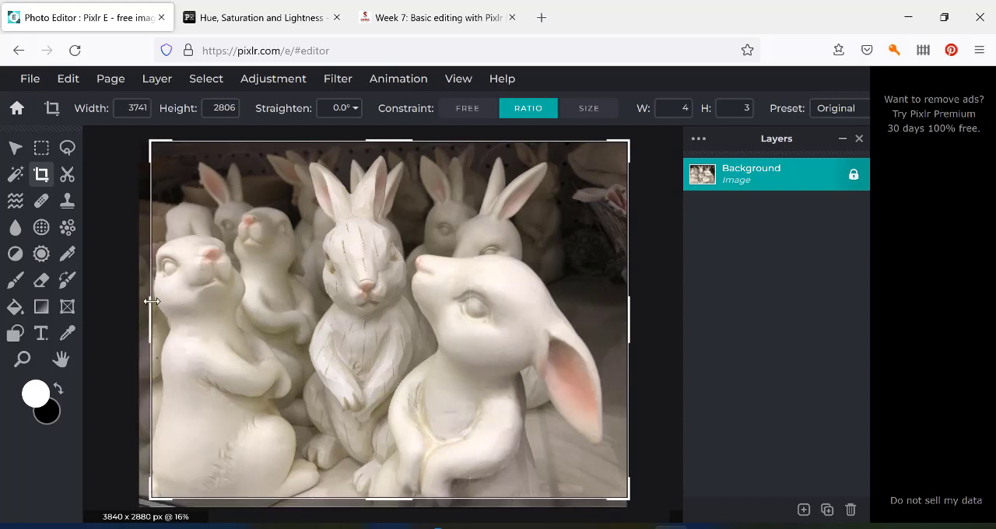
pyautogui.moveTo(261, 331); pyautogui.dragTo(257, 331)
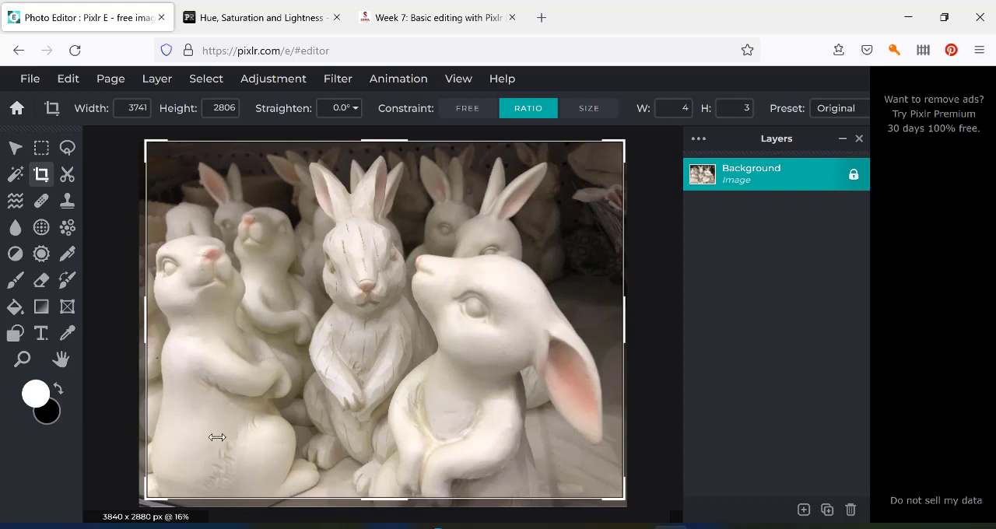
pyautogui.moveTo(245, 423); pyautogui.dragTo(240, 423)
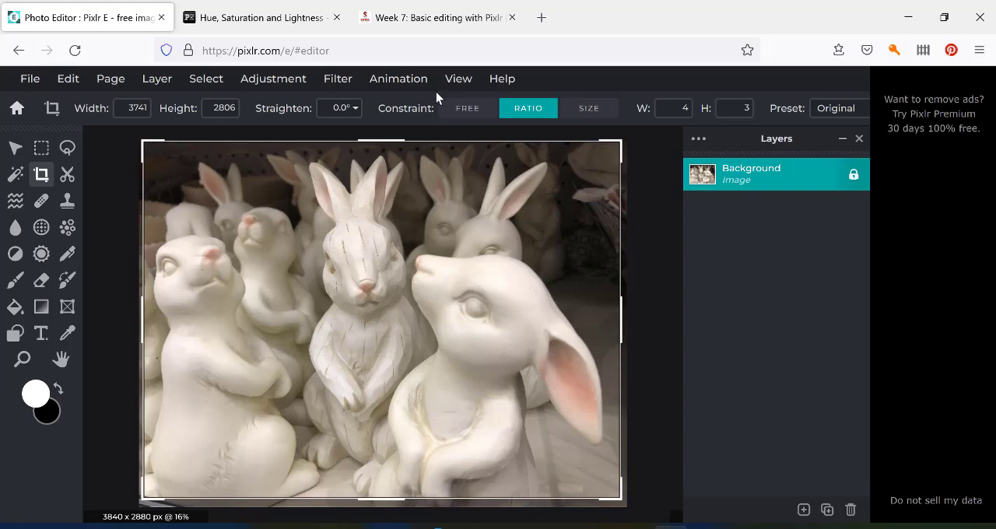
# Remove the ratio constraint and trim the photo's lower and left edges to a free crop of about 3754 x 2818 px.
pyautogui.click(461, 110)
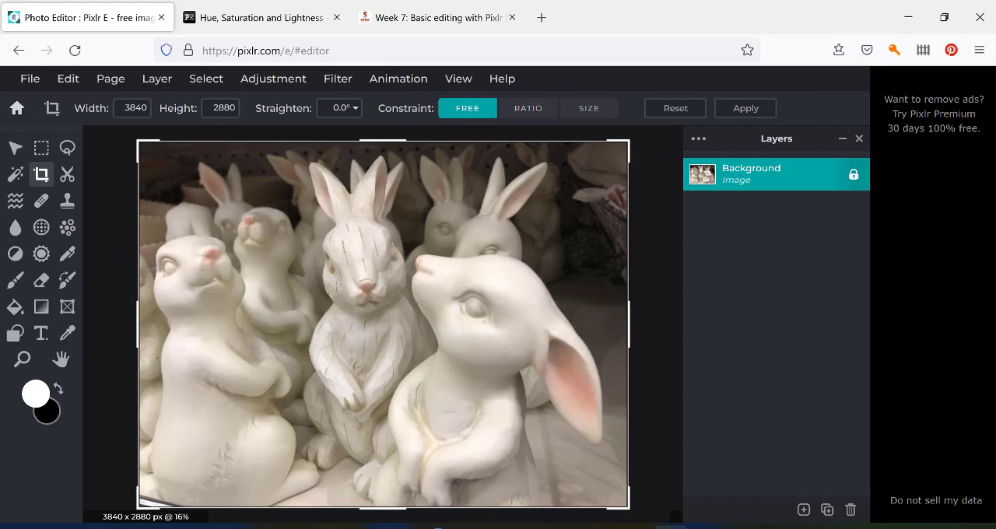
pyautogui.moveTo(236, 506); pyautogui.dragTo(234, 502)
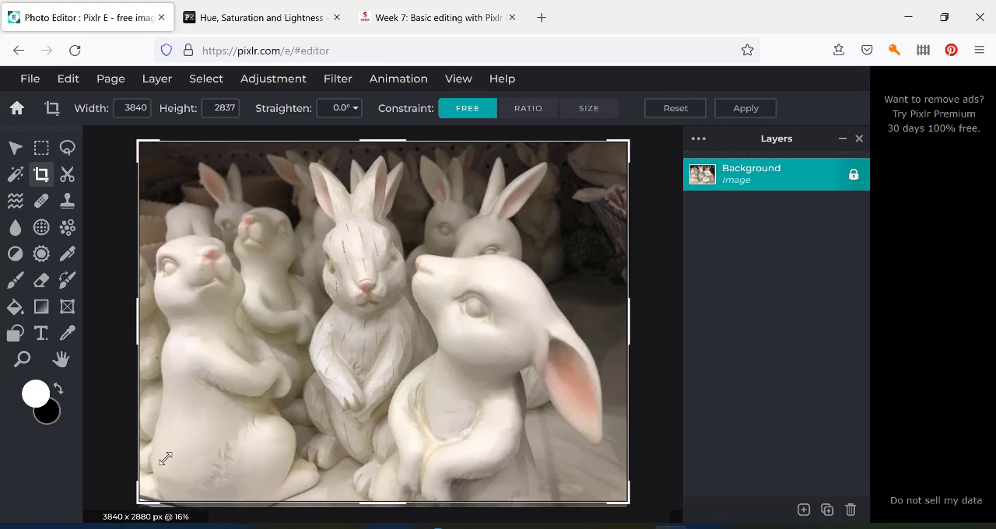
pyautogui.moveTo(135, 427); pyautogui.dragTo(149, 425)
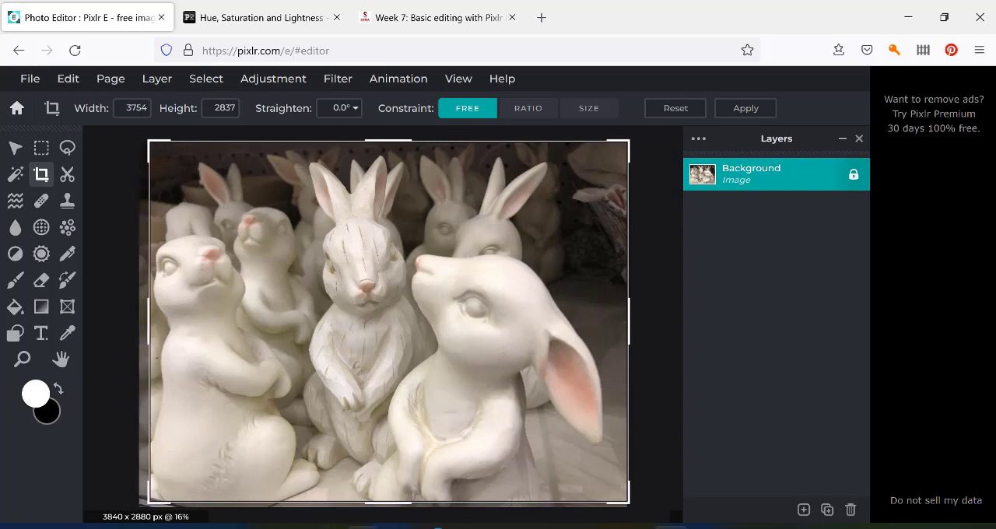
pyautogui.moveTo(349, 502); pyautogui.dragTo(347, 499)
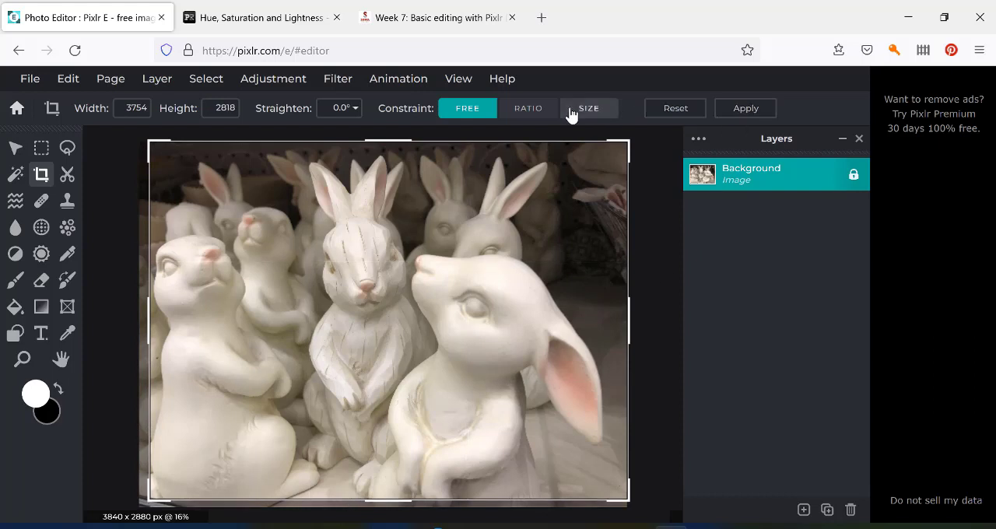
# Constrain the crop to the Original ratio, shrink the frame from its lower-left corner to about 3743 x 2807 px and shift it left.
pyautogui.click(528, 109)
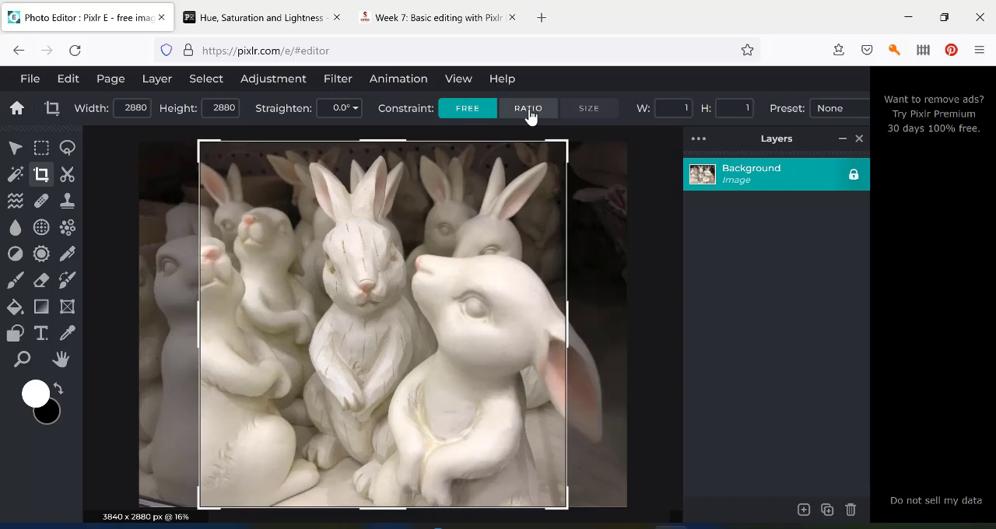
pyautogui.click(838, 113)
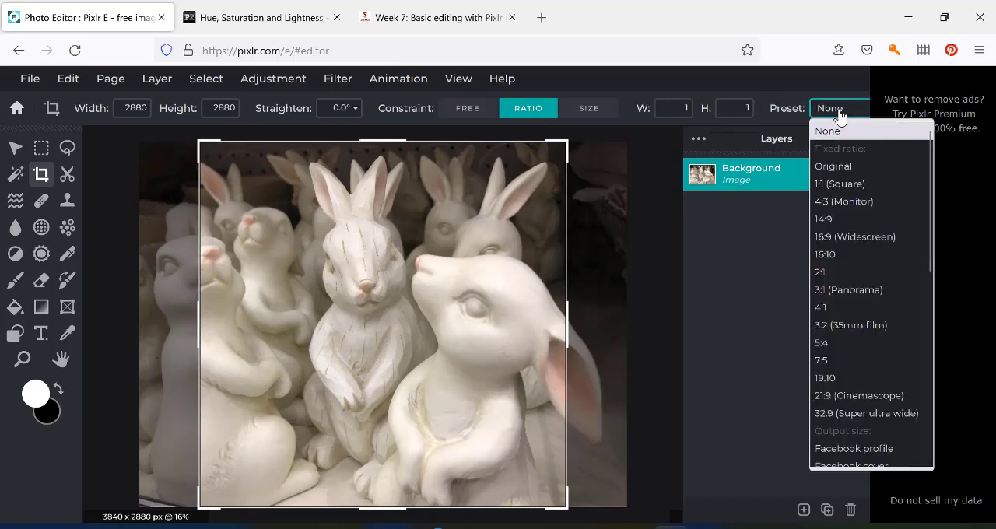
pyautogui.click(839, 168)
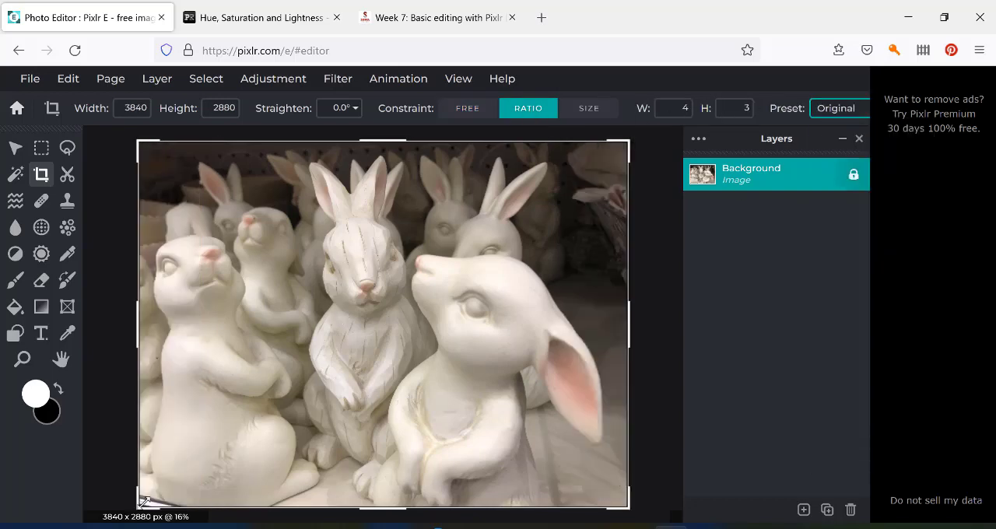
pyautogui.moveTo(140, 504); pyautogui.dragTo(144, 496)
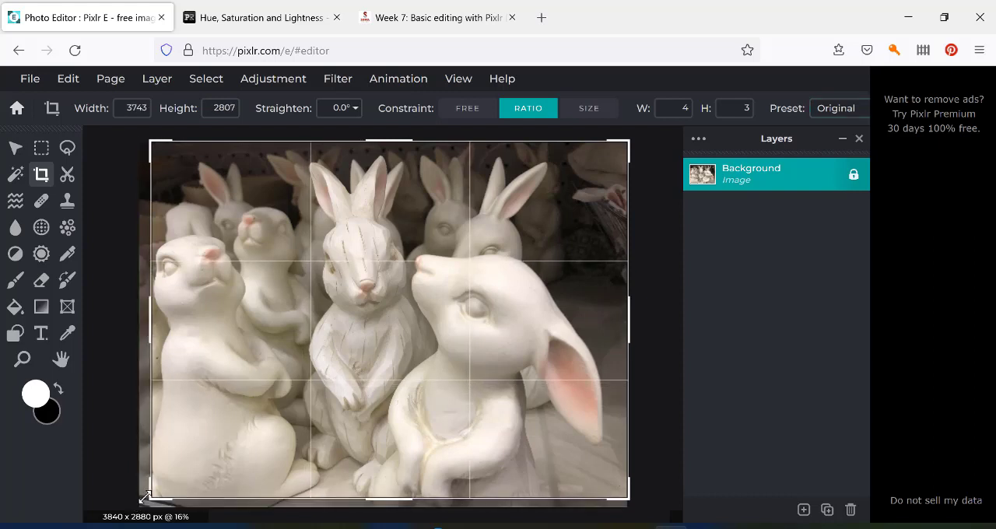
pyautogui.moveTo(293, 415)
pyautogui.mouseDown()
pyautogui.moveTo(272, 415)
pyautogui.moveTo(286, 414)
pyautogui.mouseUp()
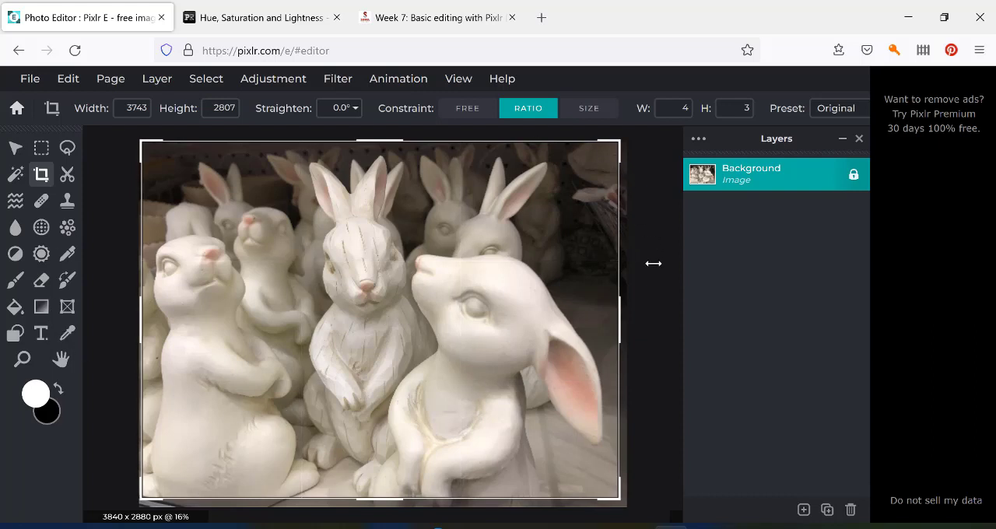
# Apply the crop to the photo at 3743 x 2807 px.
pyautogui.press('Return')
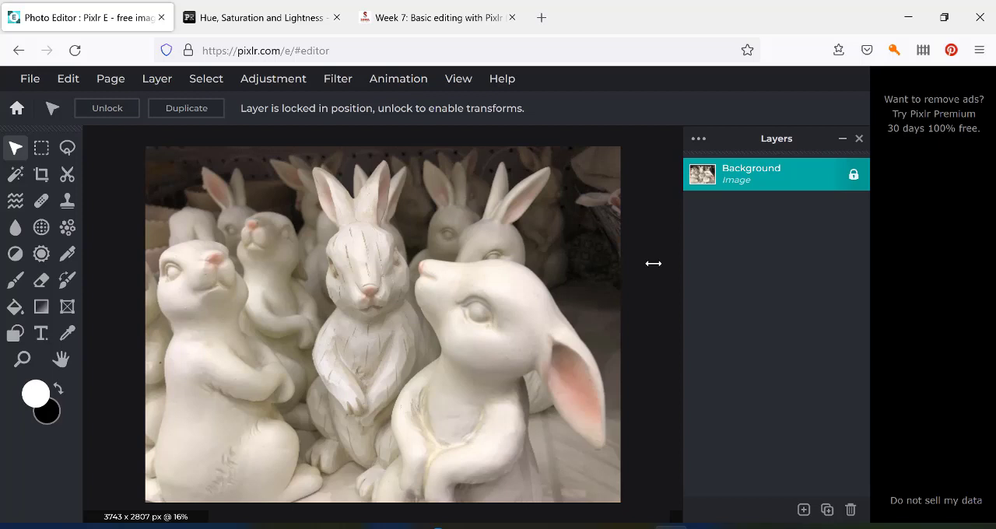
# Preview the photo's exposure at amounts of 22 and -17 and discard the adjustment.
pyautogui.click(277, 87)
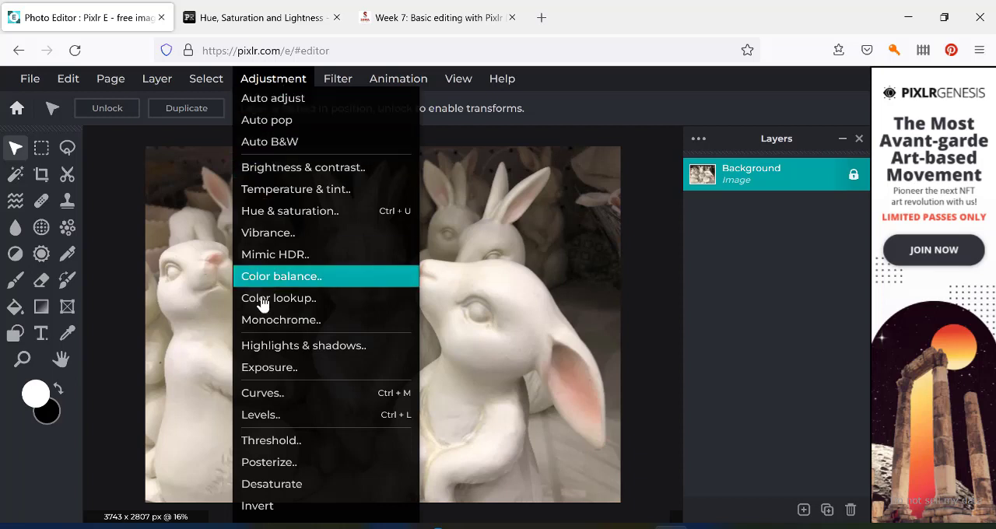
pyautogui.click(265, 371)
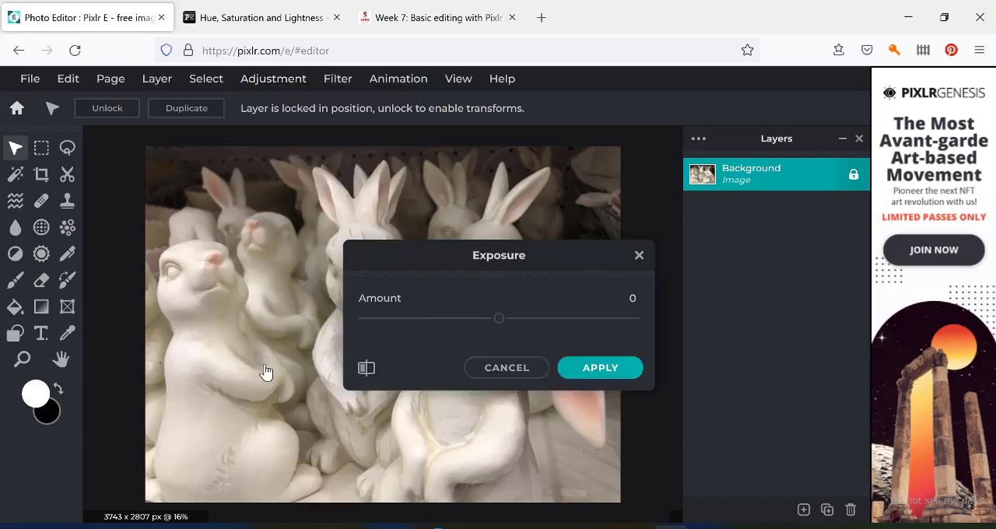
pyautogui.moveTo(542, 251); pyautogui.dragTo(861, 235)
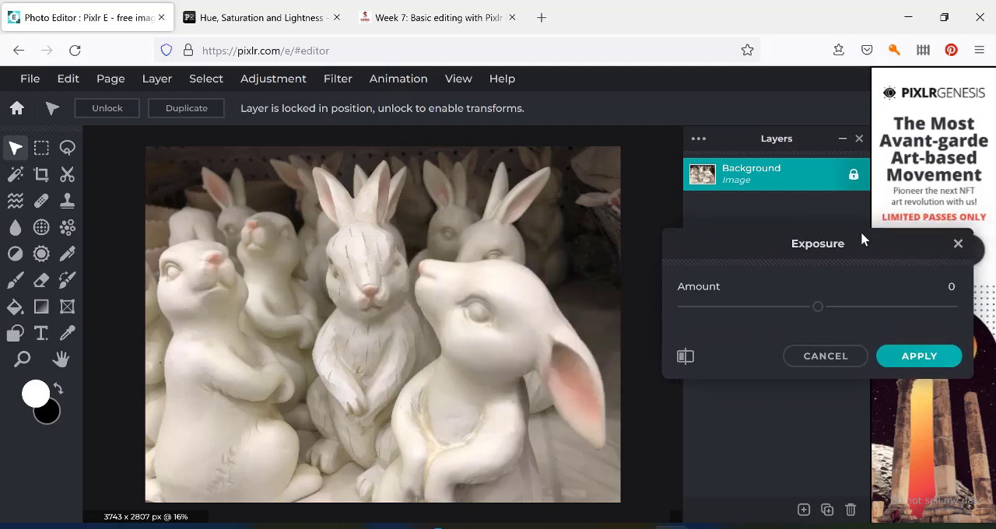
pyautogui.moveTo(818, 309); pyautogui.dragTo(847, 309)
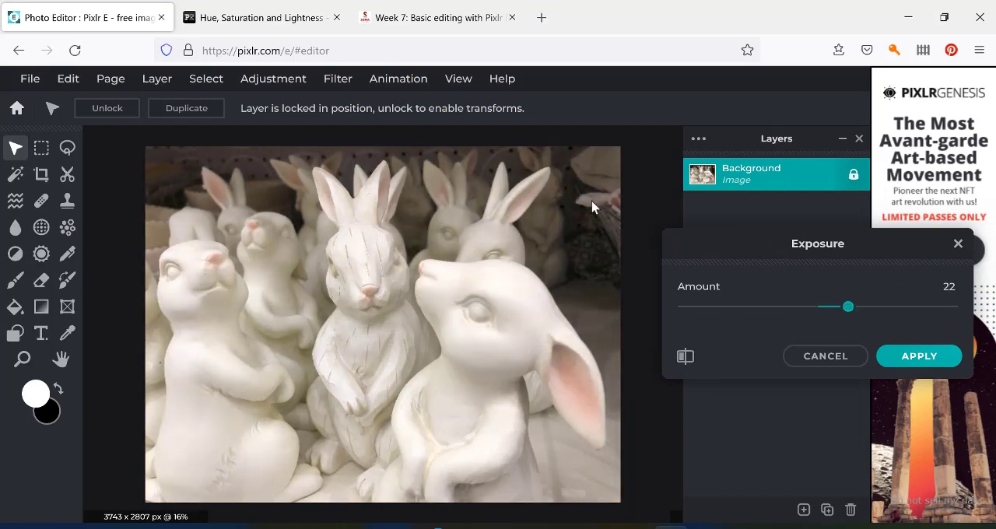
pyautogui.moveTo(847, 309); pyautogui.dragTo(794, 312)
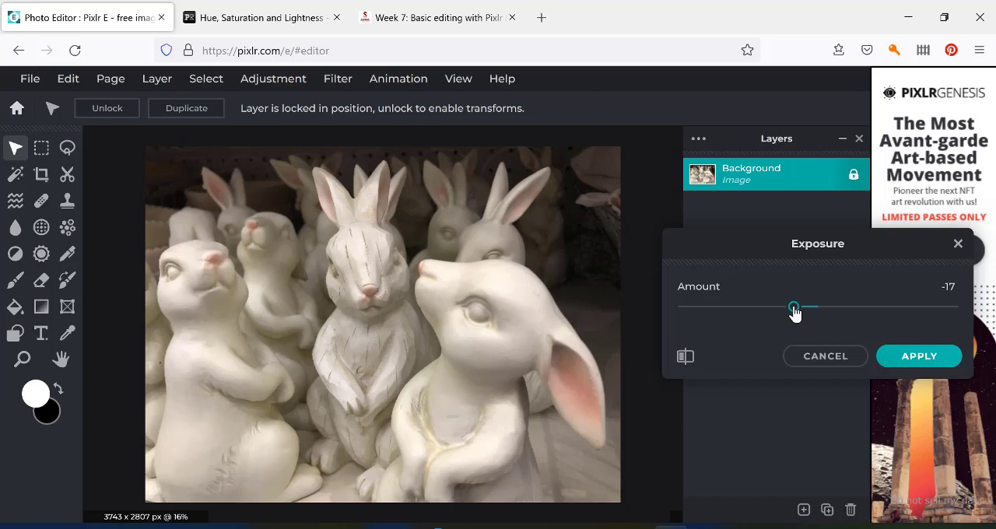
pyautogui.click(823, 358)
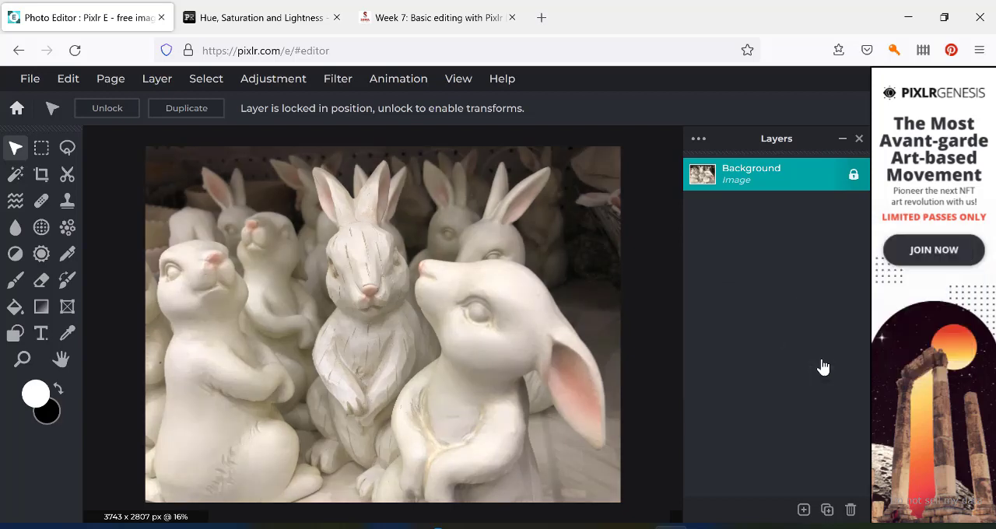
# Apply a Brightness & contrast adjustment to the photo with brightness 8 and contrast about 11.
pyautogui.click(266, 82)
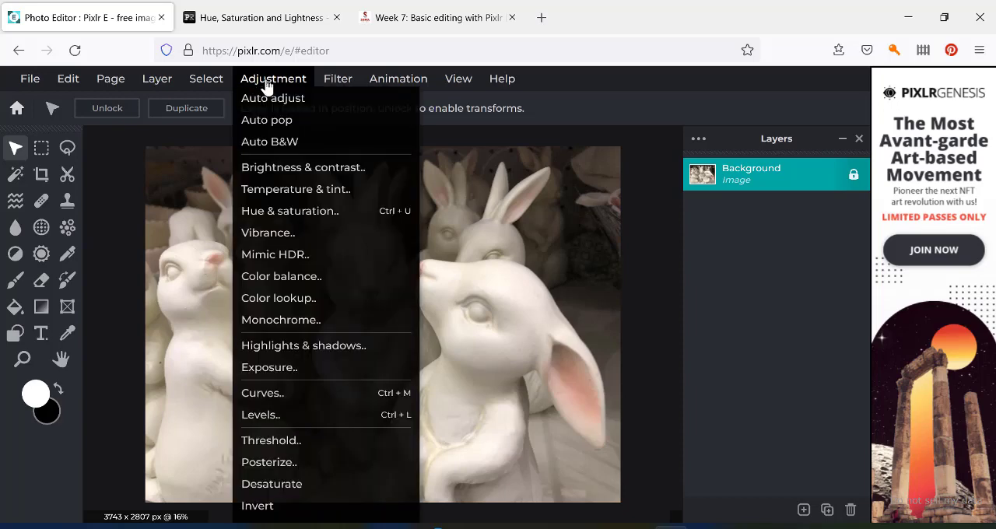
pyautogui.click(278, 173)
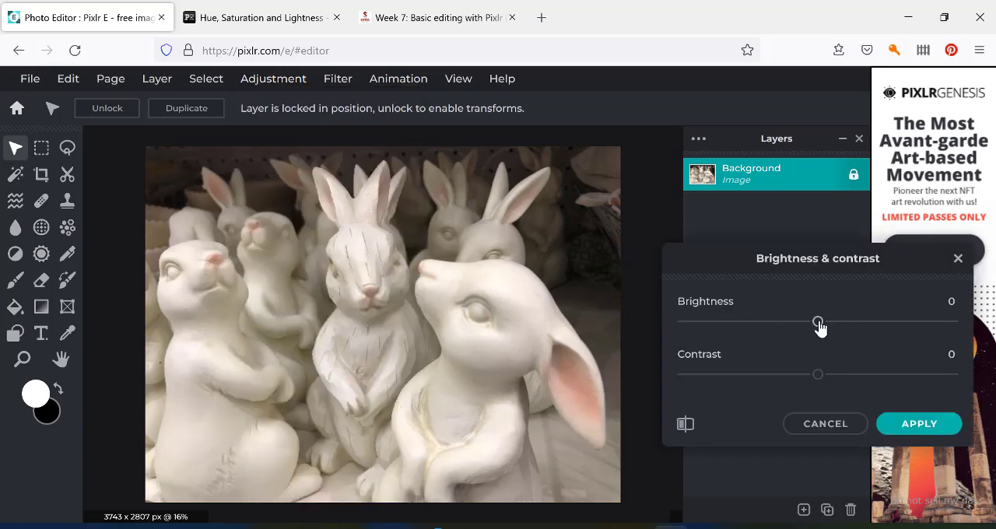
pyautogui.moveTo(817, 325)
pyautogui.mouseDown()
pyautogui.moveTo(851, 328)
pyautogui.moveTo(803, 327)
pyautogui.moveTo(829, 328)
pyautogui.mouseUp()
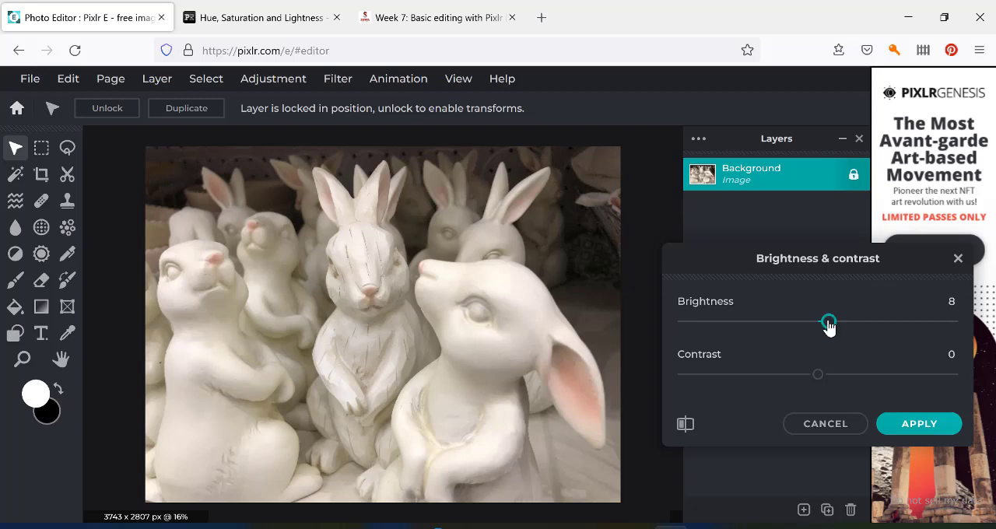
pyautogui.moveTo(828, 325)
pyautogui.mouseDown()
pyautogui.moveTo(948, 324)
pyautogui.moveTo(702, 333)
pyautogui.moveTo(823, 328)
pyautogui.mouseUp()
pyautogui.moveTo(822, 328); pyautogui.dragTo(829, 329)
pyautogui.moveTo(818, 377); pyautogui.dragTo(833, 378)
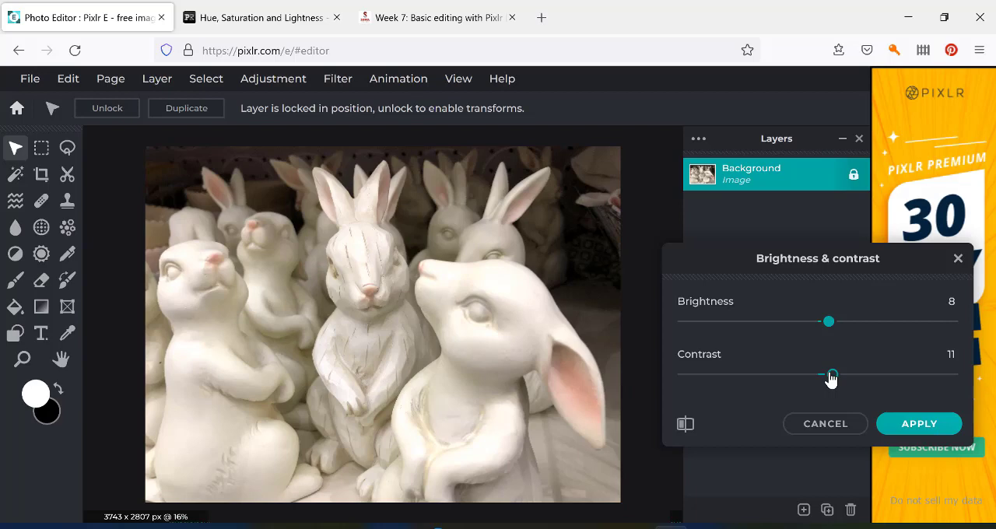
pyautogui.moveTo(830, 378); pyautogui.dragTo(835, 378)
pyautogui.click(914, 426)
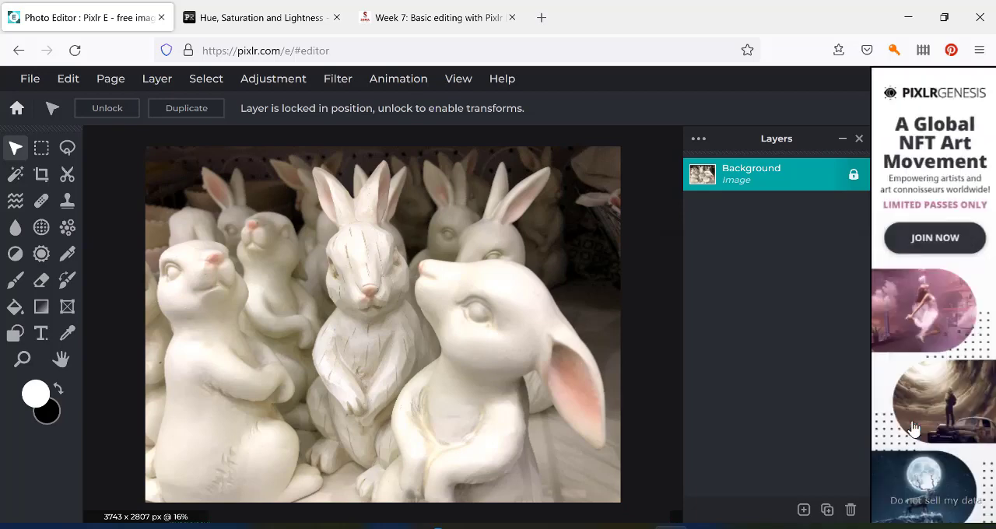
# Start a Highlights & shadows adjustment on the photo with highlights at -24 and shadows at 9.
pyautogui.click(267, 82)
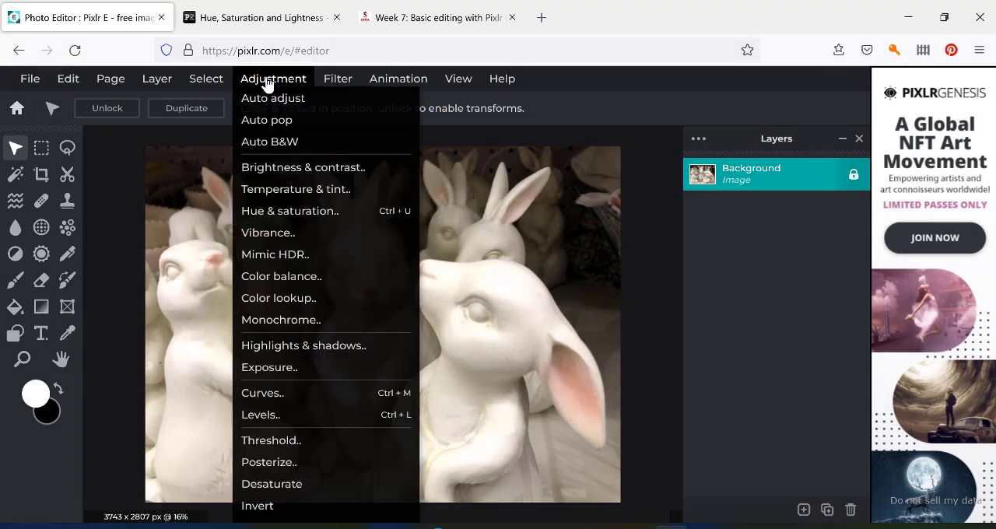
pyautogui.click(281, 350)
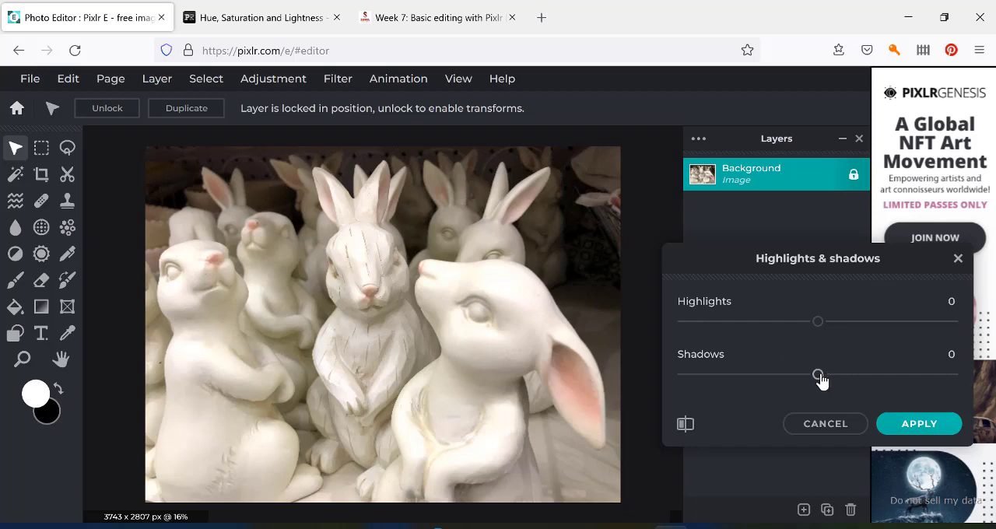
pyautogui.moveTo(821, 379); pyautogui.dragTo(805, 381)
pyautogui.moveTo(804, 379); pyautogui.dragTo(818, 380)
pyautogui.moveTo(817, 327); pyautogui.dragTo(802, 325)
pyautogui.moveTo(805, 327); pyautogui.dragTo(801, 327)
pyautogui.moveTo(819, 381)
pyautogui.mouseDown()
pyautogui.moveTo(717, 382)
pyautogui.moveTo(823, 382)
pyautogui.mouseUp()
pyautogui.moveTo(821, 381); pyautogui.dragTo(825, 381)
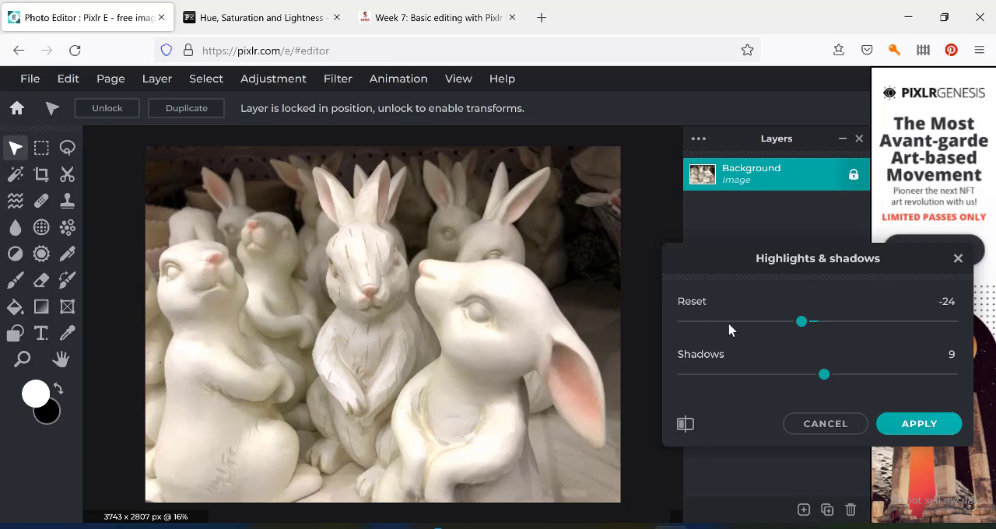
# Try shadows at -31, 19 and -200, settle on -11 and apply the Highlights & shadows adjustment.
pyautogui.moveTo(826, 376); pyautogui.dragTo(796, 377)
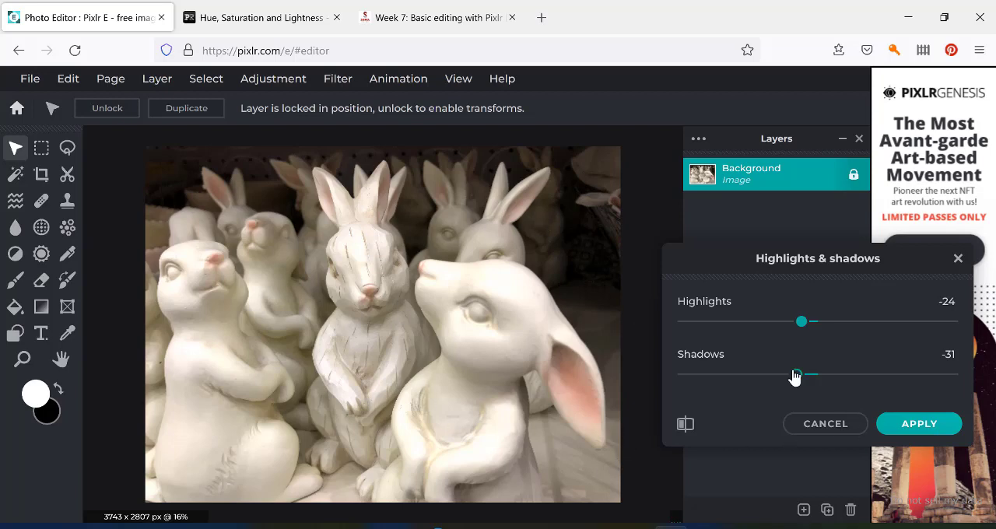
pyautogui.moveTo(794, 376); pyautogui.dragTo(831, 377)
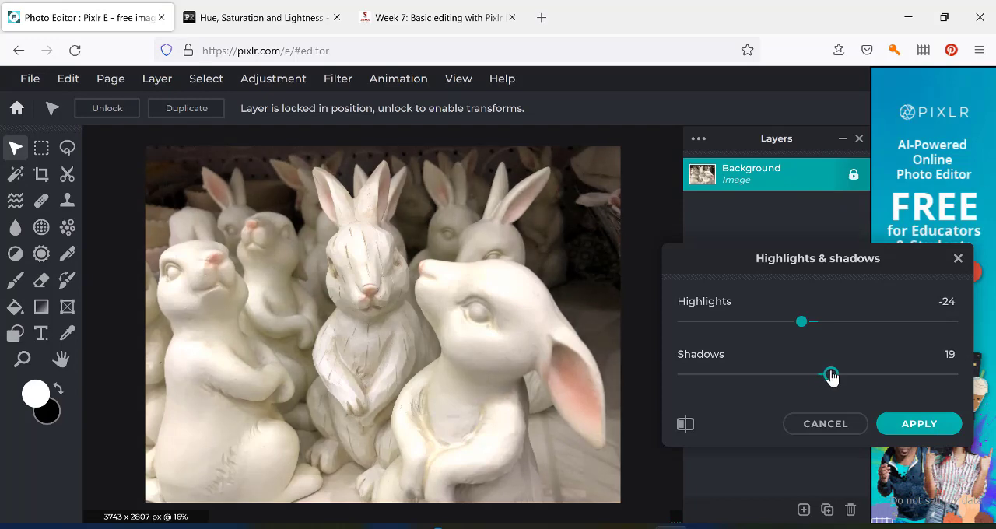
pyautogui.moveTo(831, 377); pyautogui.dragTo(586, 227)
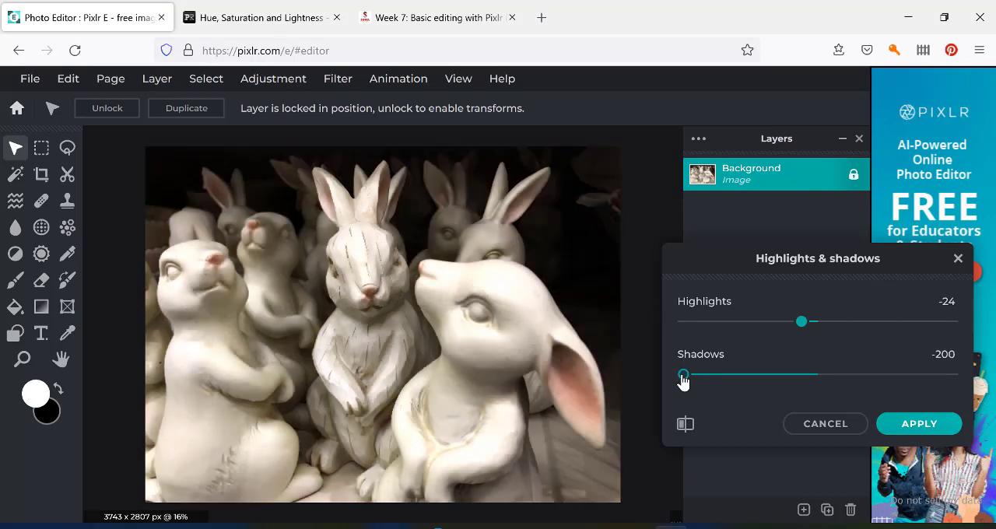
pyautogui.moveTo(682, 379); pyautogui.dragTo(690, 381)
pyautogui.moveTo(689, 378); pyautogui.dragTo(810, 383)
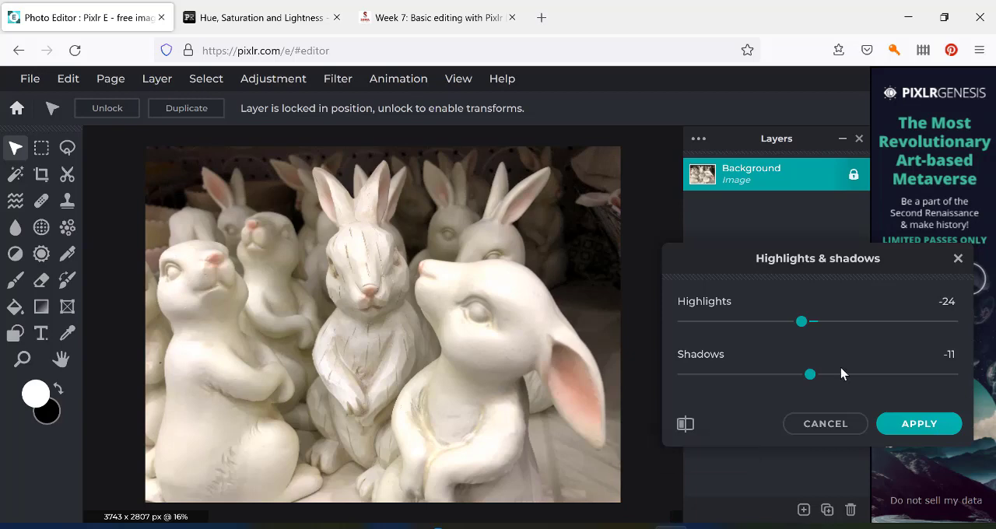
pyautogui.click(920, 427)
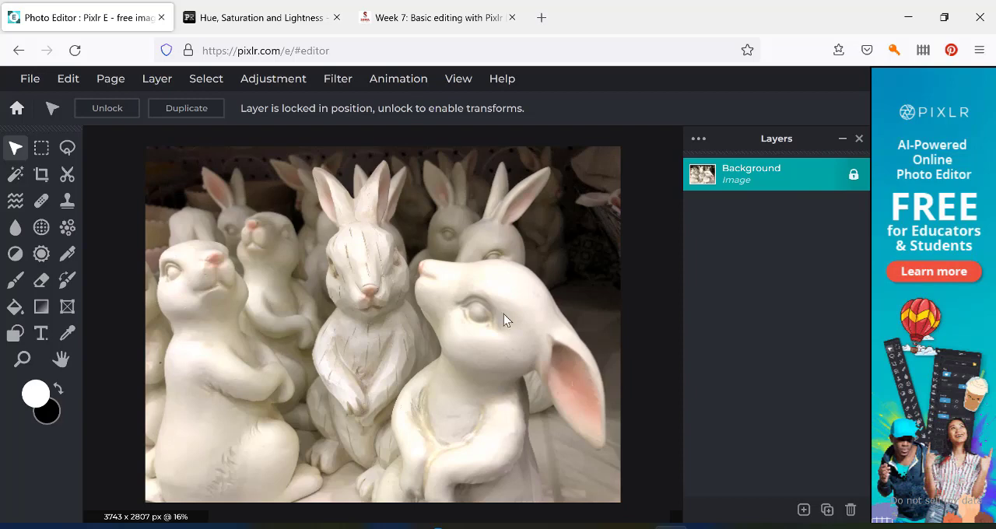
# Preview cooler and warmer photo temperatures, including 5, return the temperature to 0 and discard the Temperature & tint adjustment.
pyautogui.click(302, 87)
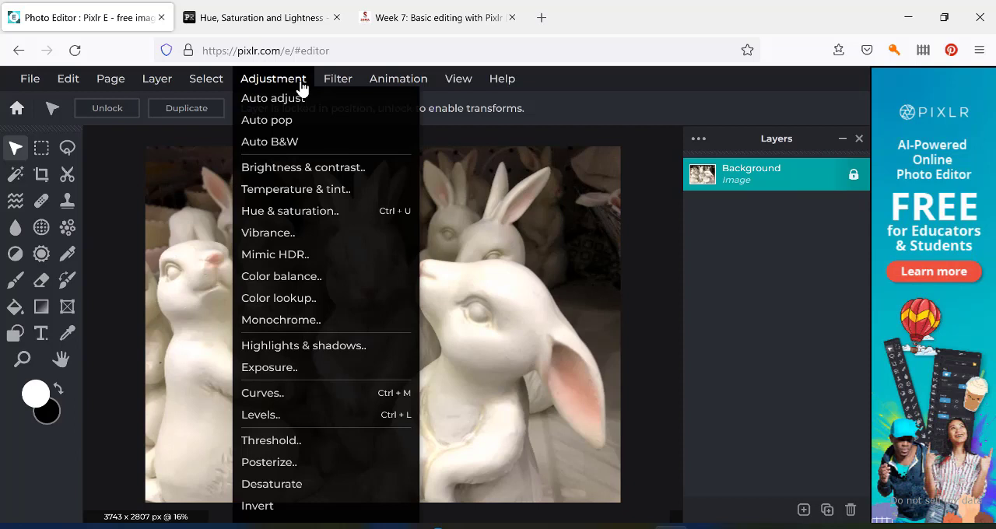
pyautogui.click(301, 192)
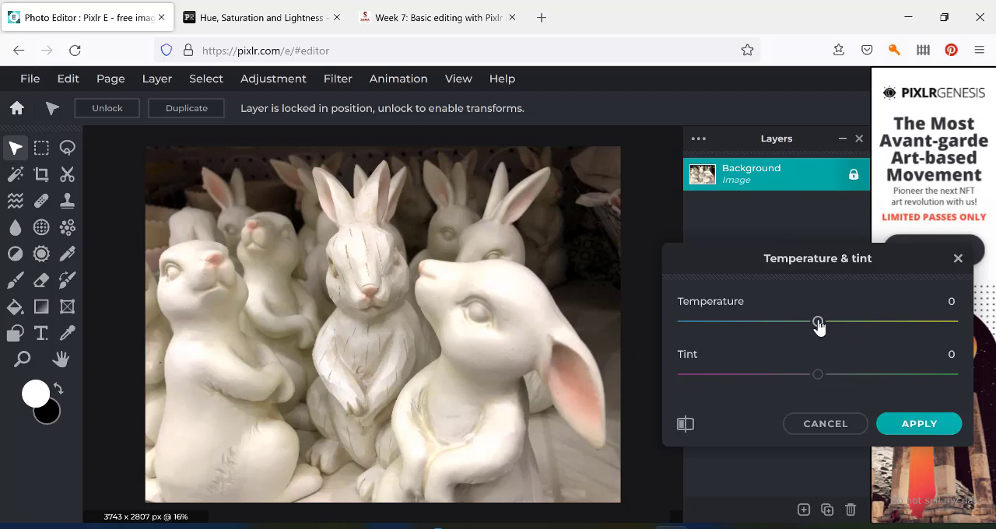
pyautogui.moveTo(818, 325); pyautogui.dragTo(794, 327)
pyautogui.moveTo(794, 327); pyautogui.dragTo(818, 327)
pyautogui.moveTo(818, 327); pyautogui.dragTo(826, 327)
pyautogui.moveTo(825, 327); pyautogui.dragTo(826, 327)
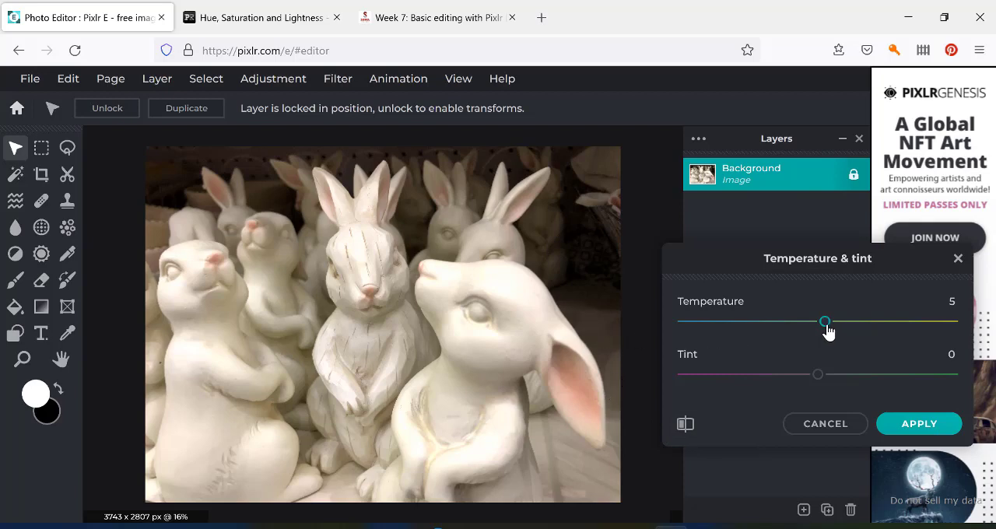
pyautogui.moveTo(826, 332); pyautogui.dragTo(811, 329)
pyautogui.moveTo(814, 330); pyautogui.dragTo(817, 327)
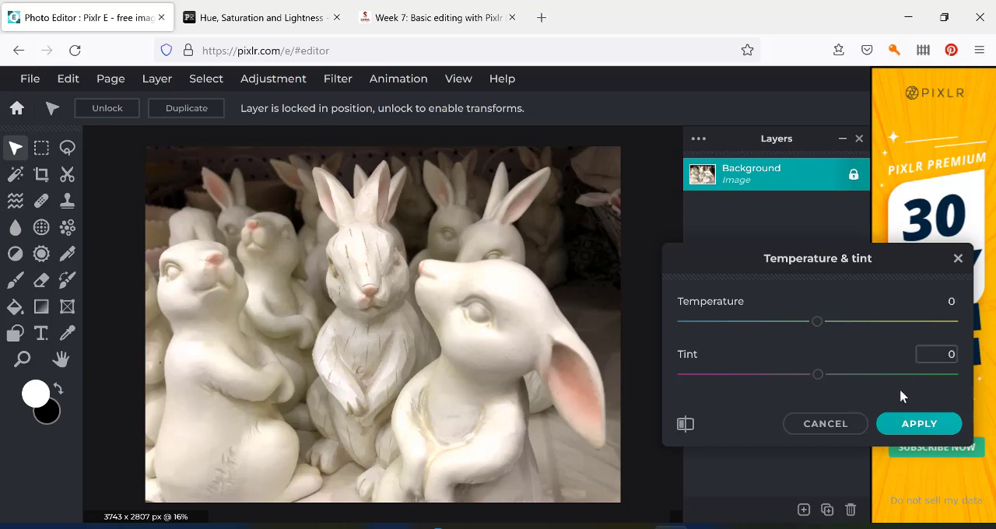
pyautogui.click(812, 428)
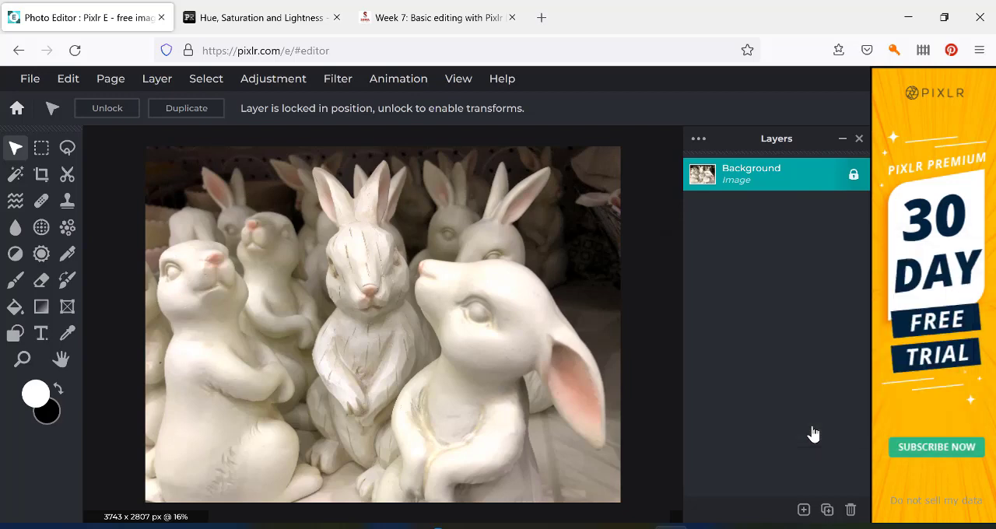
# Try lower and higher saturation, then apply a Hue & saturation adjustment with saturation 6 and hue and lightness at 0.
pyautogui.click(284, 86)
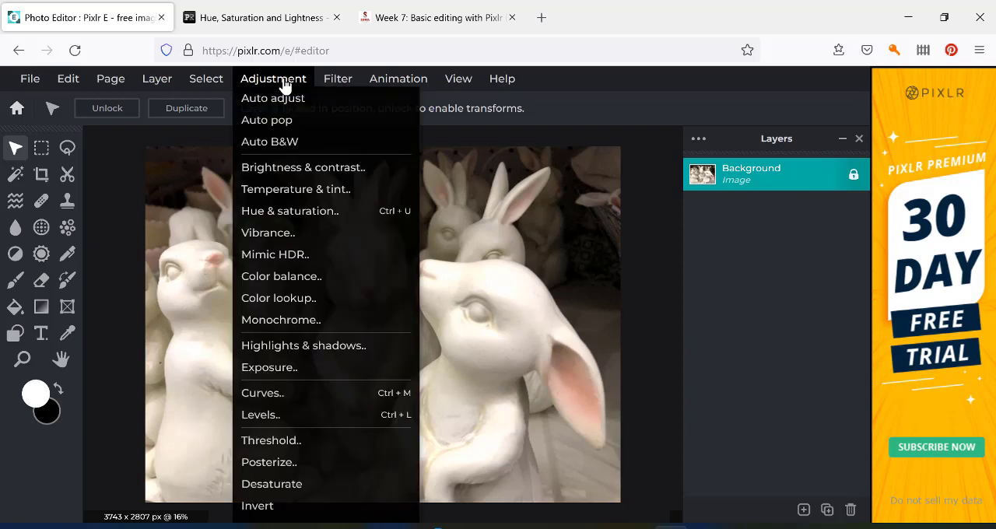
pyautogui.click(291, 213)
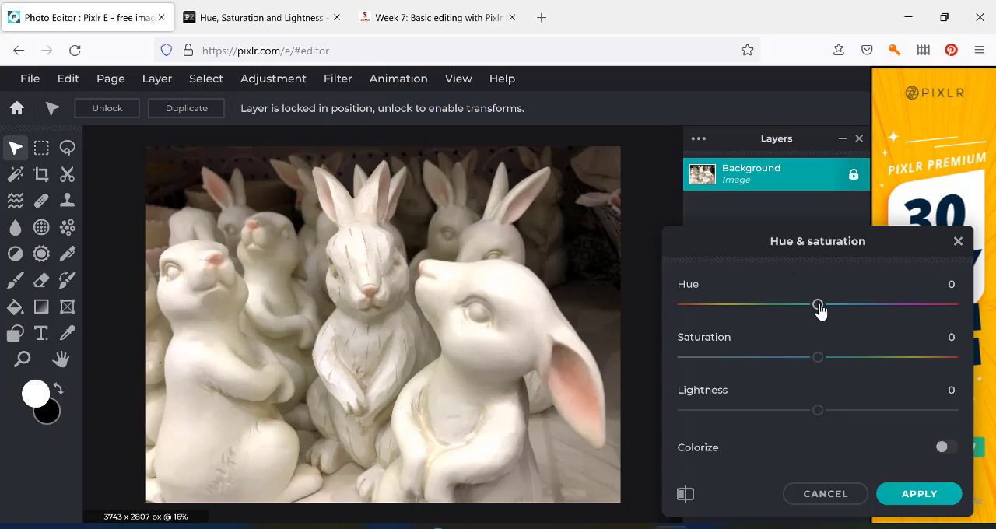
pyautogui.moveTo(819, 309)
pyautogui.mouseDown()
pyautogui.moveTo(912, 314)
pyautogui.moveTo(742, 312)
pyautogui.moveTo(818, 314)
pyautogui.mouseUp()
pyautogui.moveTo(819, 415)
pyautogui.mouseDown()
pyautogui.moveTo(842, 414)
pyautogui.moveTo(819, 413)
pyautogui.mouseUp()
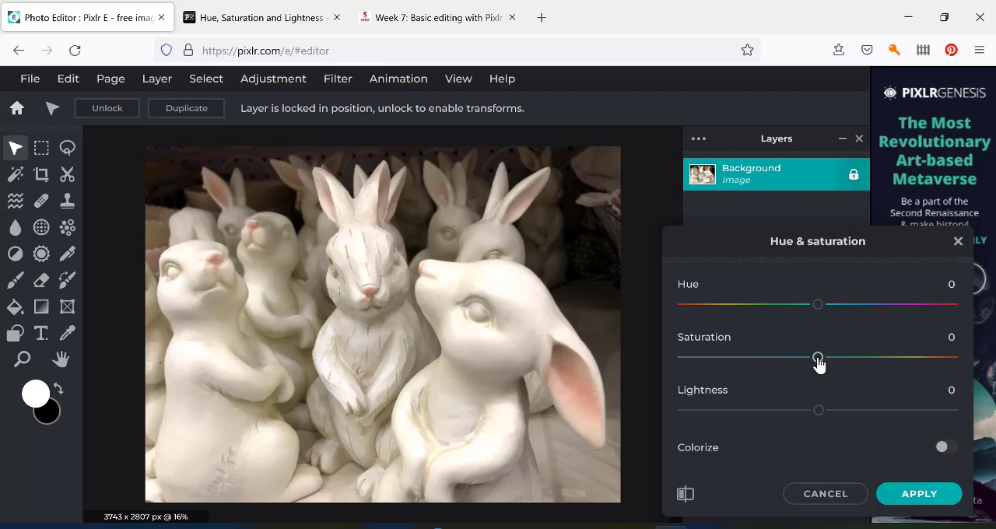
pyautogui.moveTo(817, 360); pyautogui.dragTo(831, 364)
pyautogui.moveTo(704, 360); pyautogui.dragTo(677, 368)
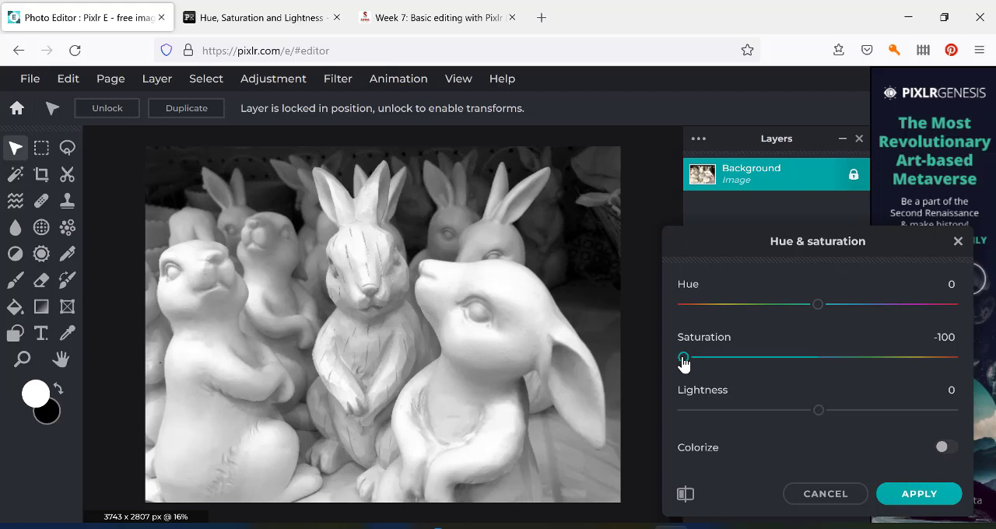
pyautogui.moveTo(683, 362); pyautogui.dragTo(817, 362)
pyautogui.moveTo(819, 362); pyautogui.dragTo(826, 362)
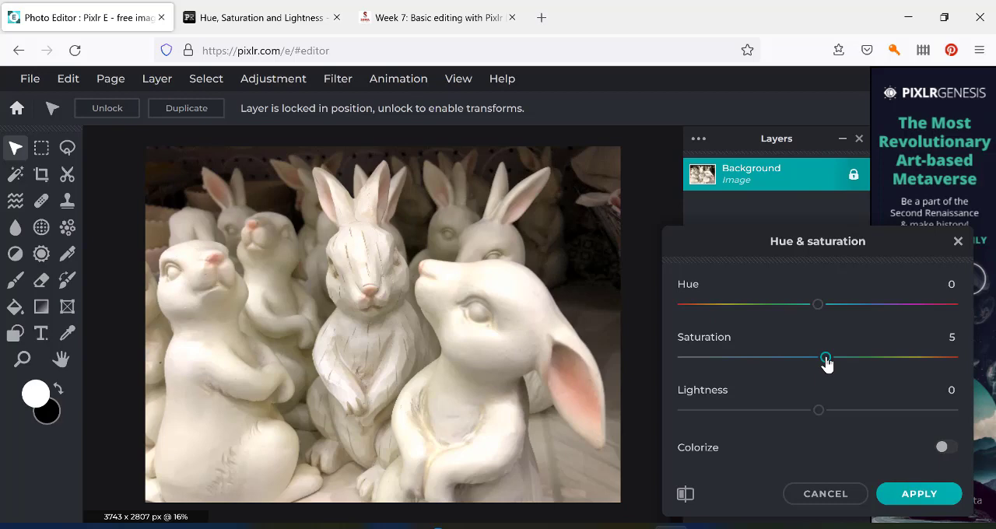
pyautogui.moveTo(826, 362); pyautogui.dragTo(809, 362)
pyautogui.moveTo(809, 363); pyautogui.dragTo(827, 364)
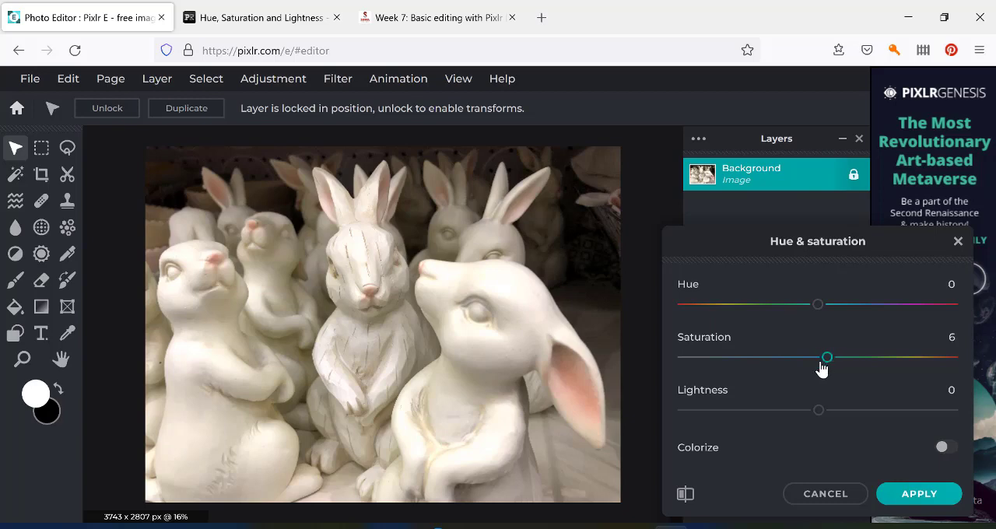
pyautogui.click(910, 496)
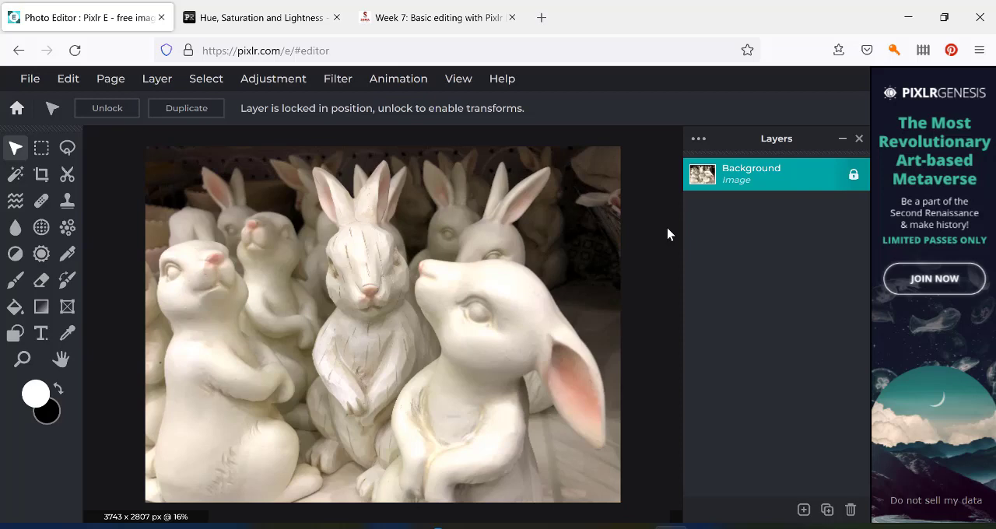
# Preview strong and slight vibrance amounts on the photo, including 58 and 2, and discard the adjustment.
pyautogui.click(284, 84)
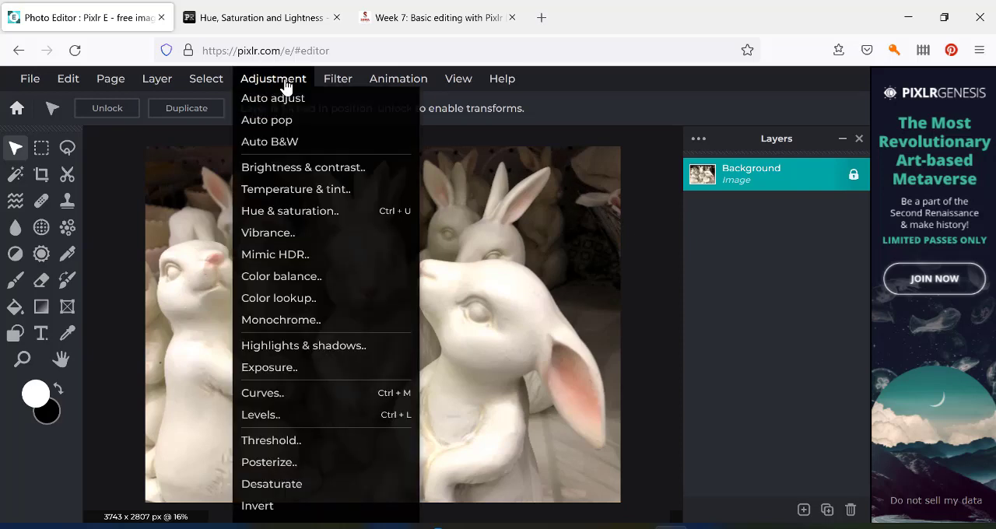
pyautogui.click(280, 237)
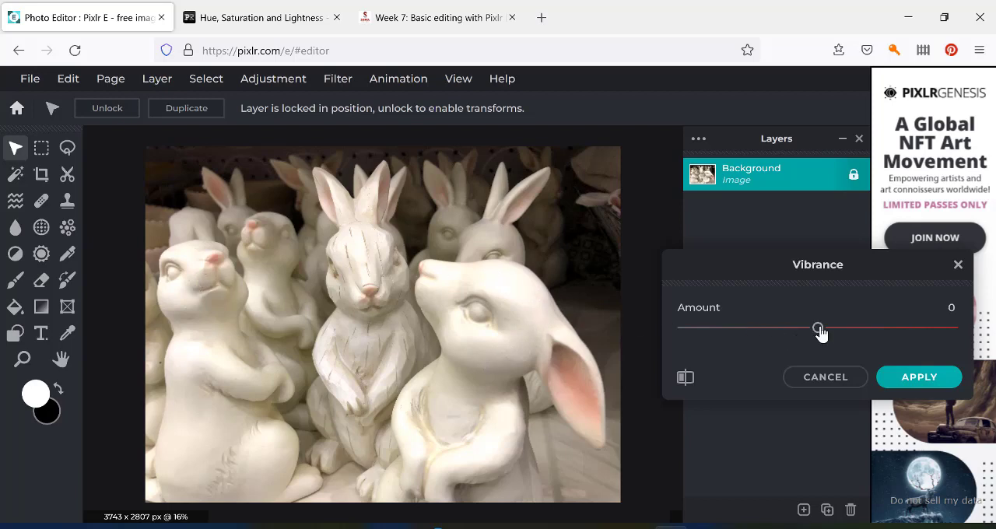
pyautogui.moveTo(820, 333); pyautogui.dragTo(930, 335)
pyautogui.click(926, 332)
pyautogui.moveTo(884, 336)
pyautogui.mouseDown()
pyautogui.moveTo(817, 333)
pyautogui.moveTo(859, 324)
pyautogui.moveTo(898, 332)
pyautogui.mouseUp()
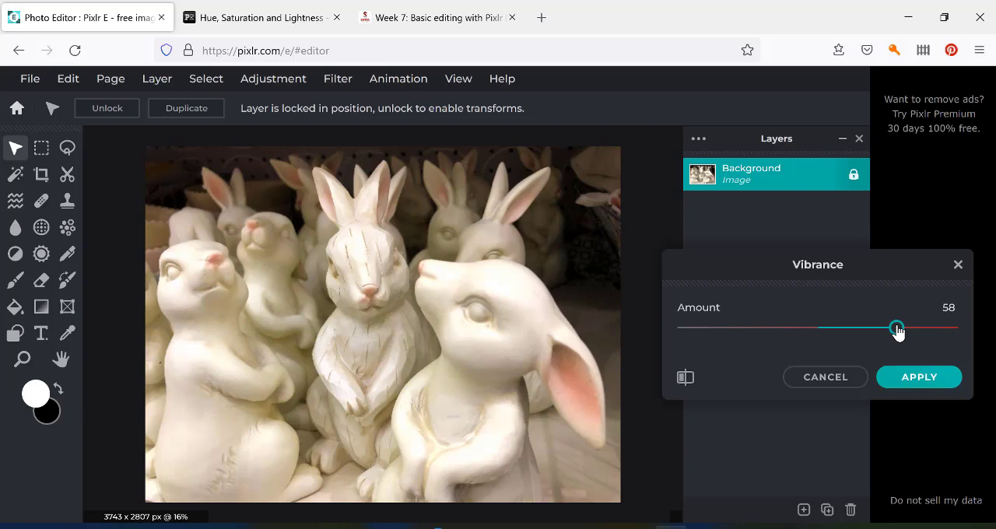
pyautogui.moveTo(898, 332); pyautogui.dragTo(821, 332)
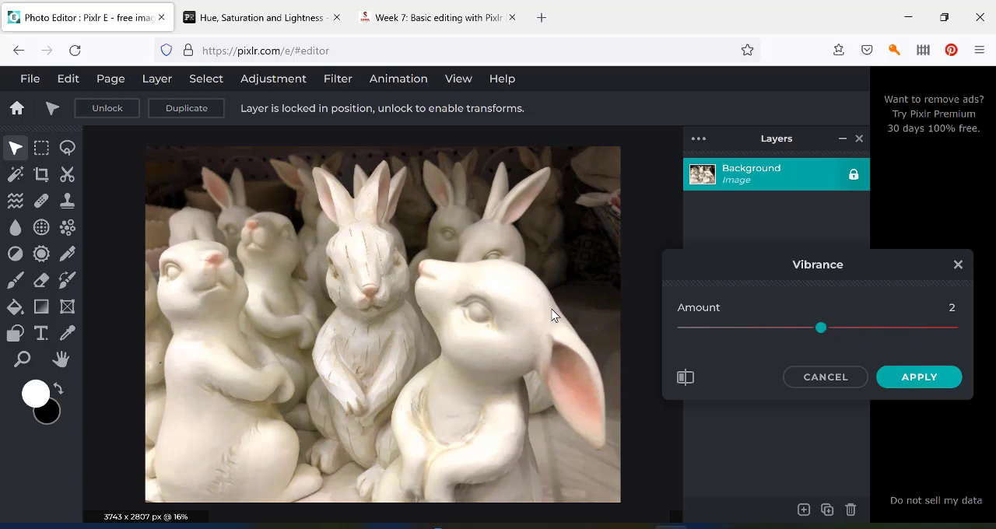
pyautogui.click(814, 384)
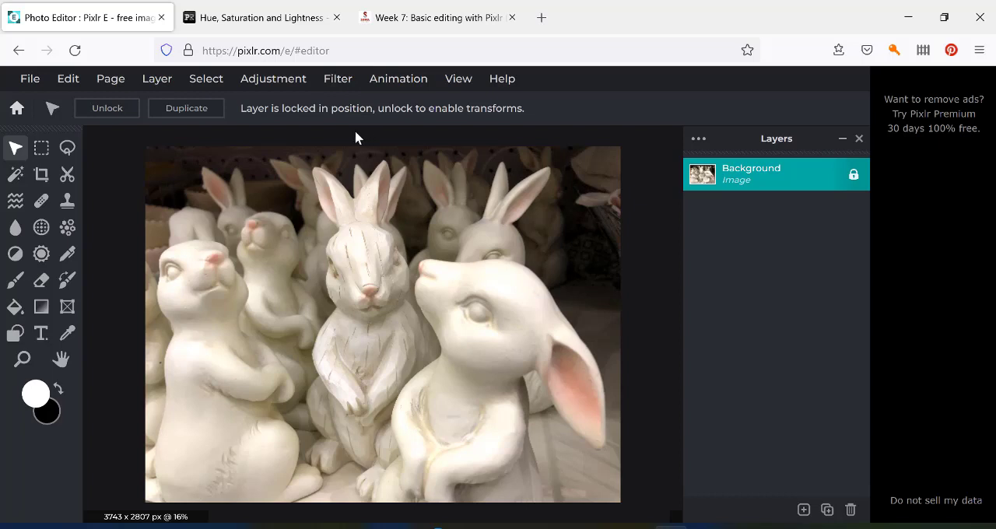
# Try vignette amounts of 100, 8 and -44 on the photo, and bring the amount back to slightly above zero.
pyautogui.click(336, 86)
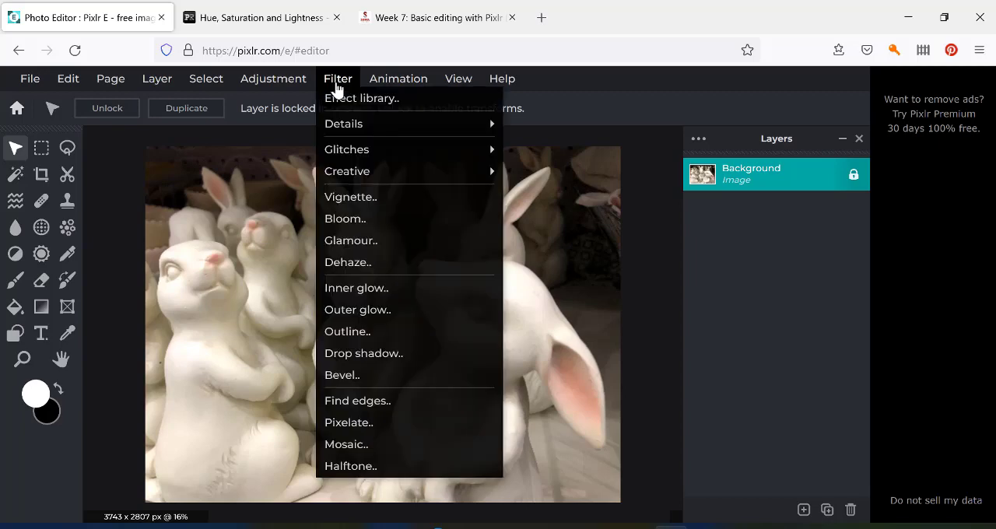
pyautogui.click(363, 201)
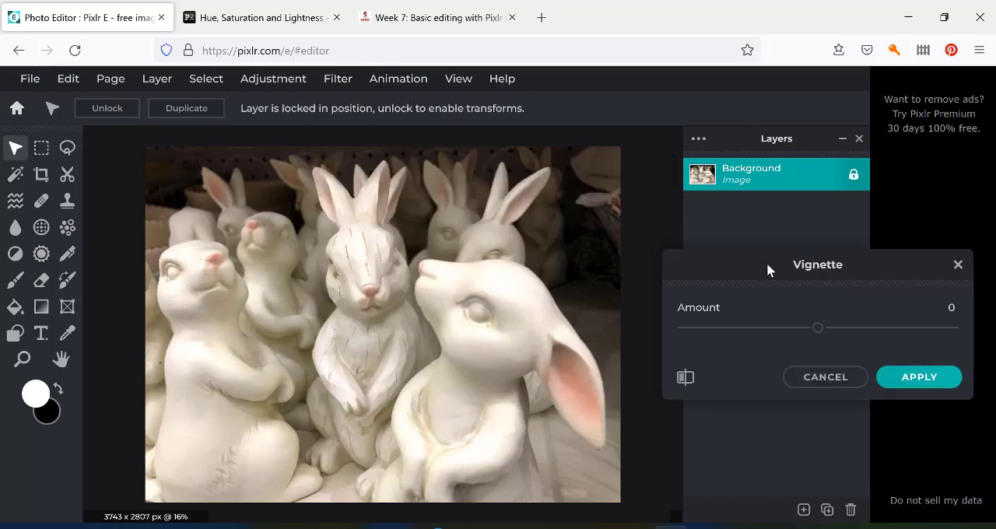
pyautogui.click(819, 329)
pyautogui.moveTo(820, 334); pyautogui.dragTo(956, 340)
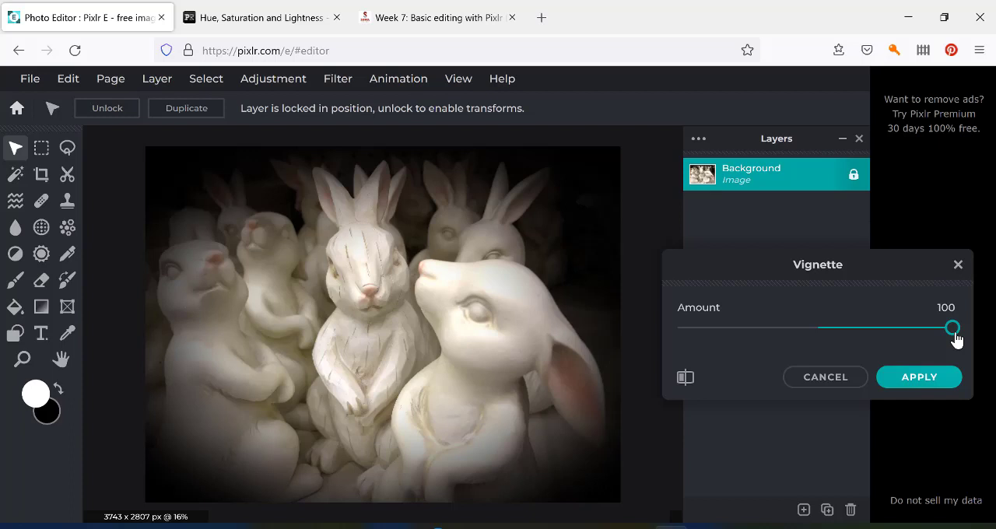
pyautogui.moveTo(956, 340); pyautogui.dragTo(829, 335)
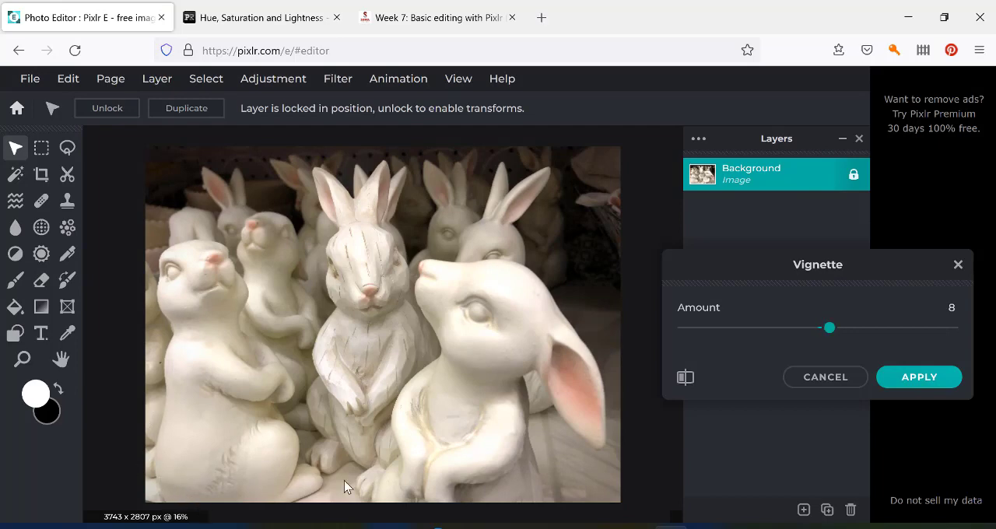
pyautogui.moveTo(830, 329); pyautogui.dragTo(758, 333)
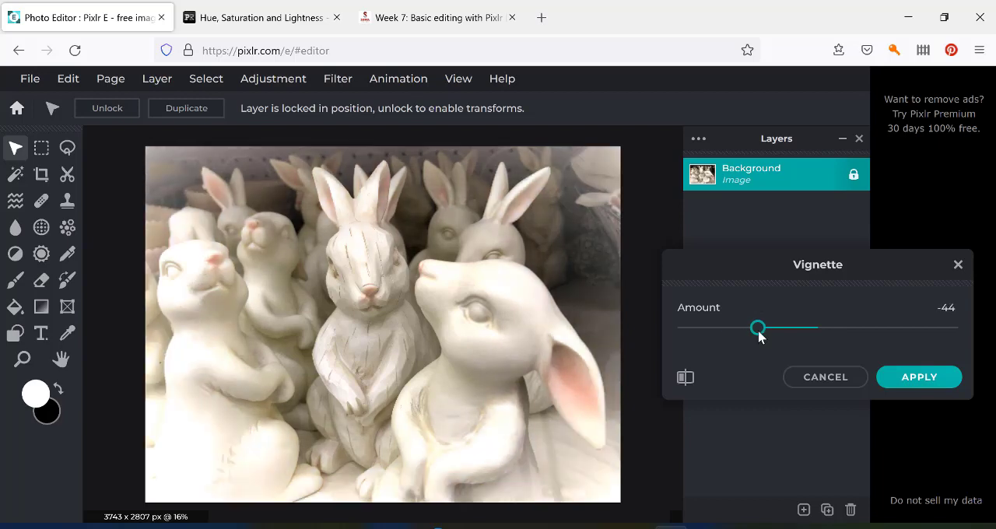
pyautogui.moveTo(759, 336); pyautogui.dragTo(826, 336)
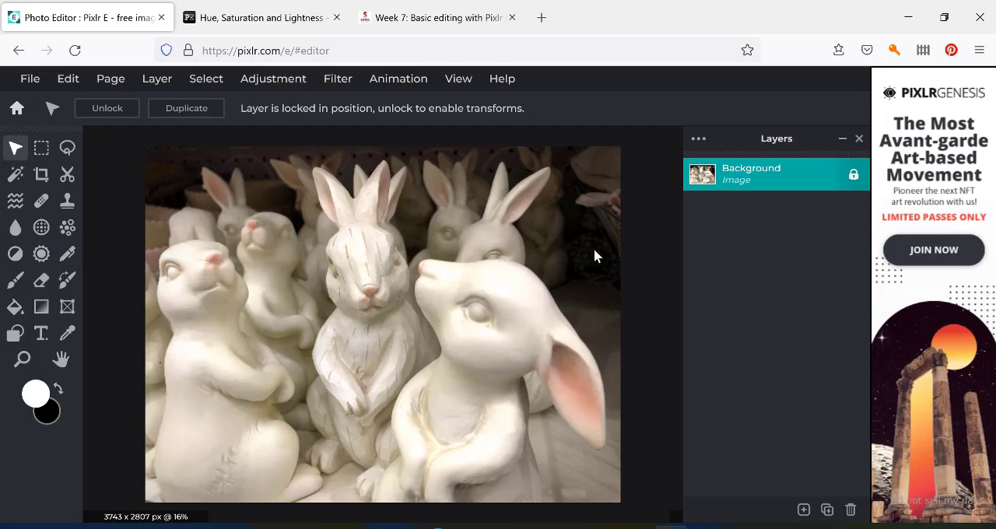
# Try slightly lower highlights in a Highlights & shadows adjustment and discard the adjustment.
pyautogui.click(292, 91)
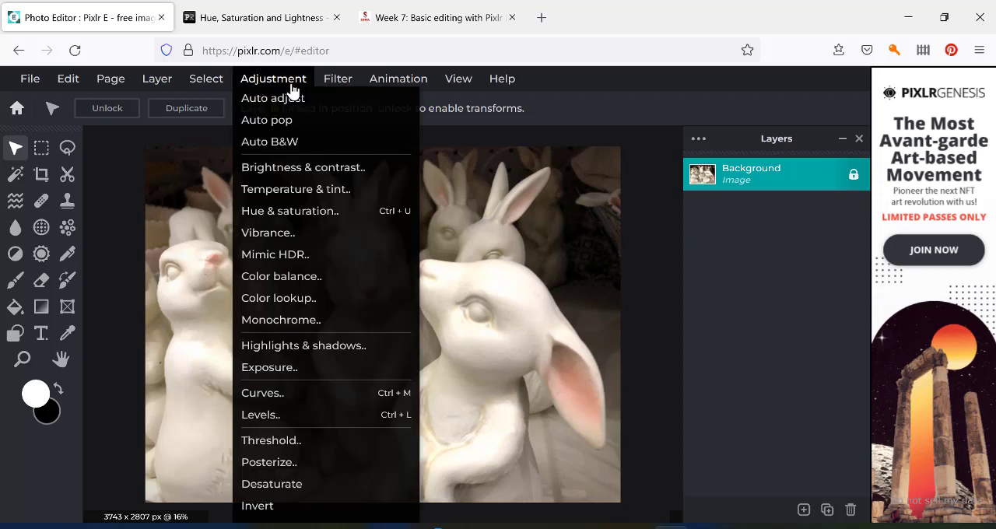
pyautogui.click(310, 348)
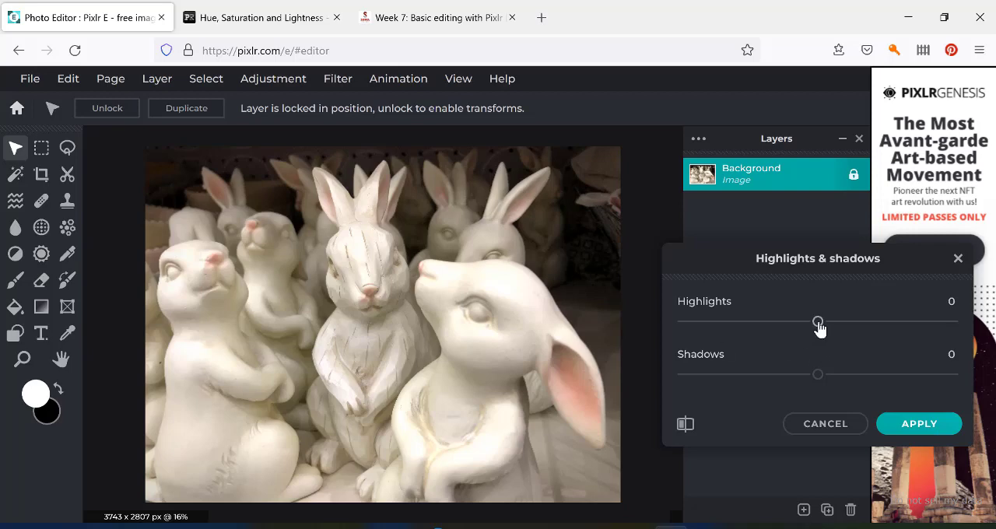
pyautogui.moveTo(818, 326); pyautogui.dragTo(810, 329)
pyautogui.click(827, 430)
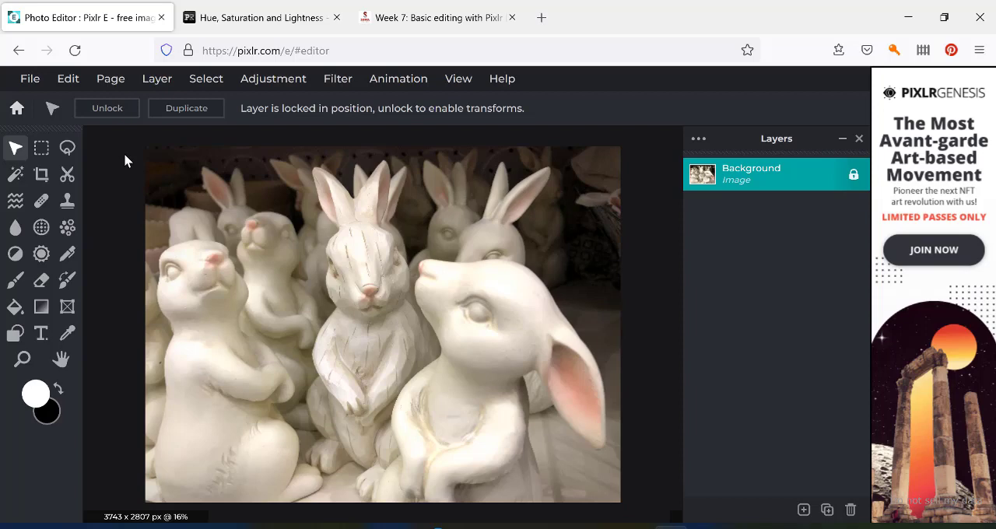
pyautogui.click(31, 86)
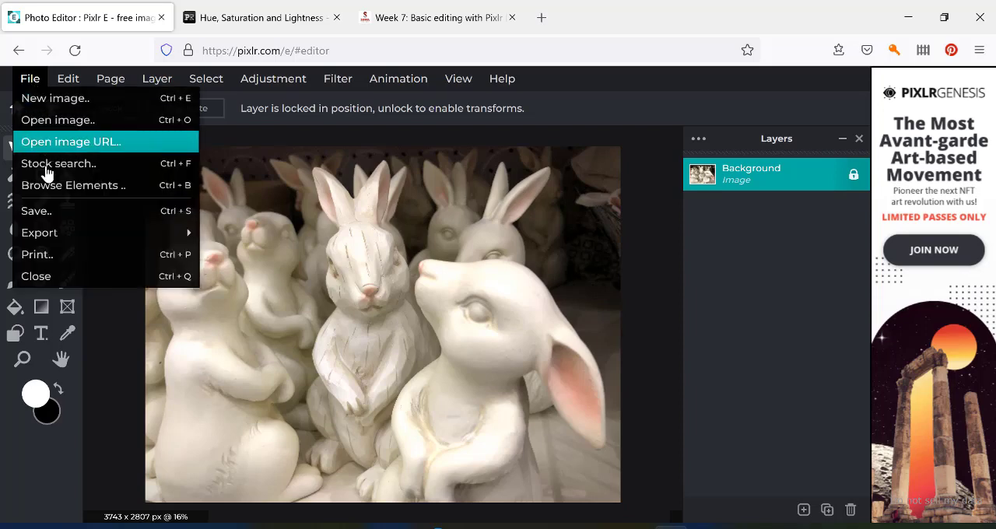
pyautogui.moveTo(49, 238)
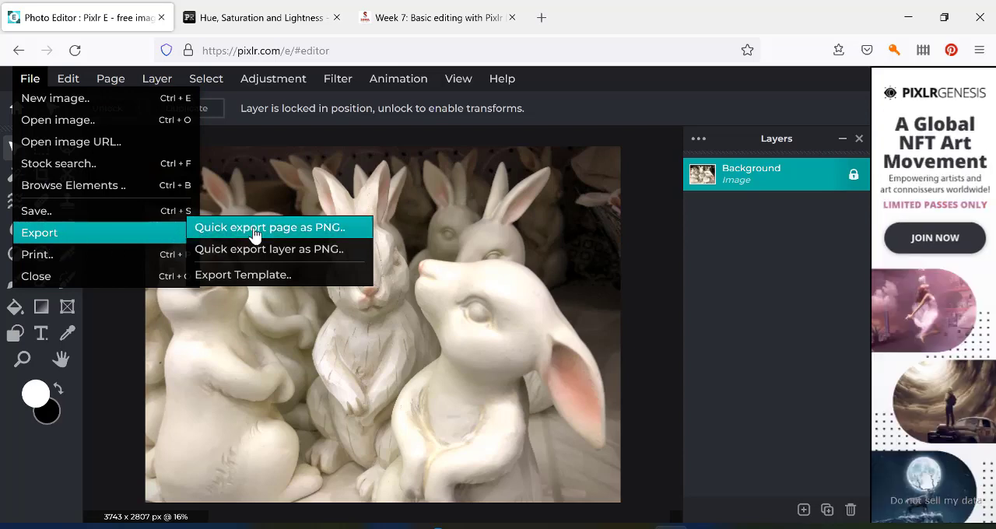
pyautogui.click(256, 284)
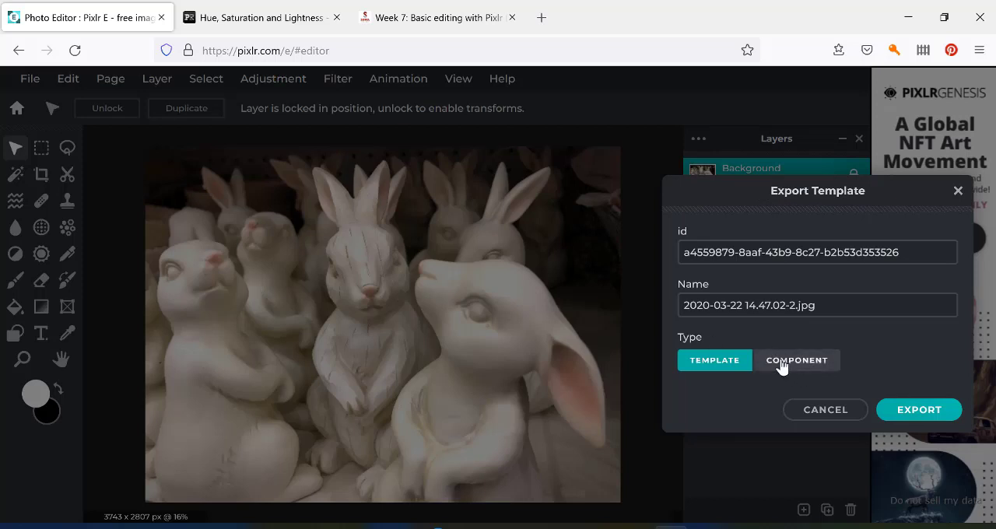
pyautogui.click(826, 410)
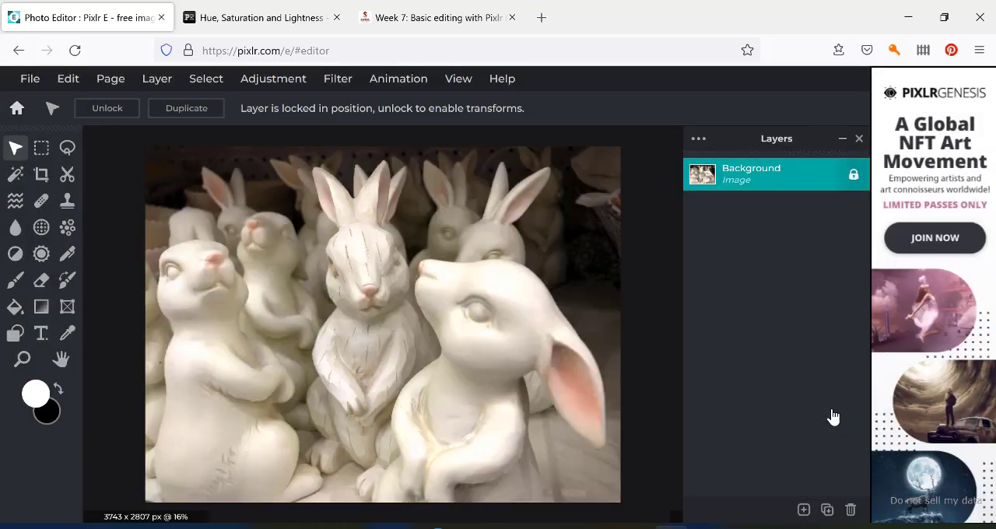
# Set up saving the photo as a JPG image at 100% quality, checking the document formats as well.
pyautogui.click(31, 86)
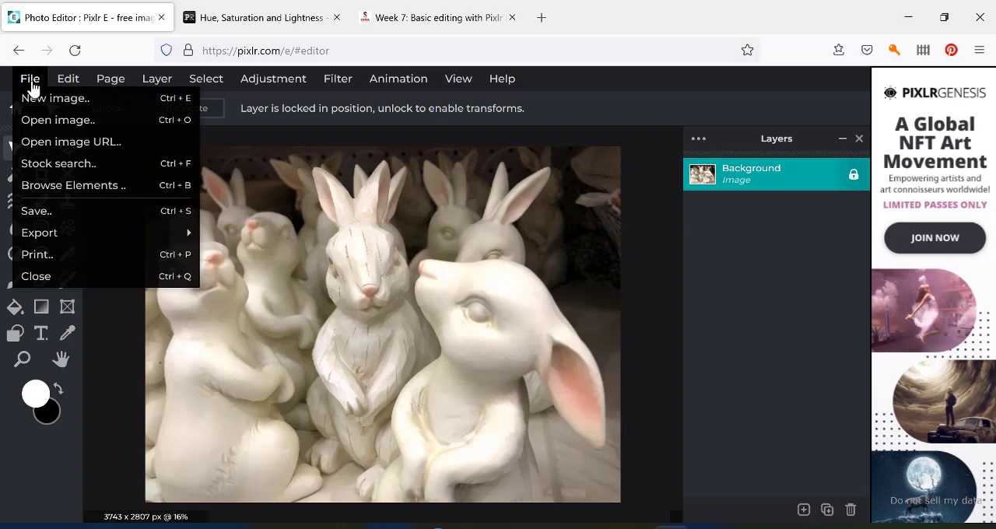
pyautogui.click(35, 218)
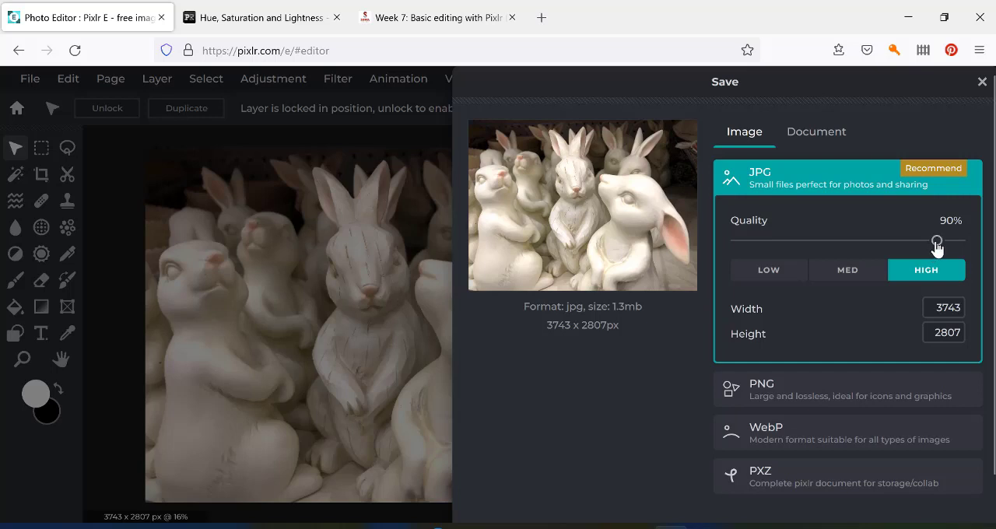
pyautogui.moveTo(936, 247); pyautogui.dragTo(963, 246)
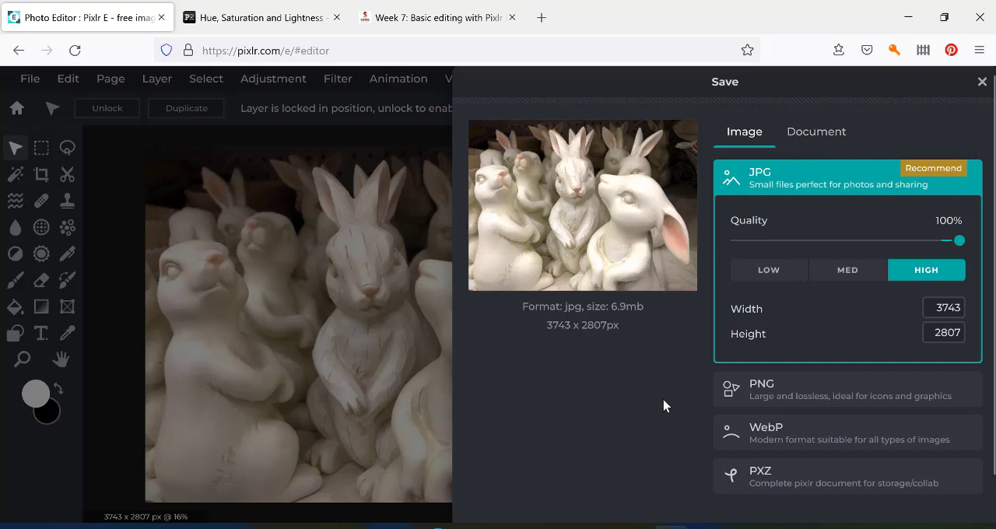
pyautogui.click(816, 140)
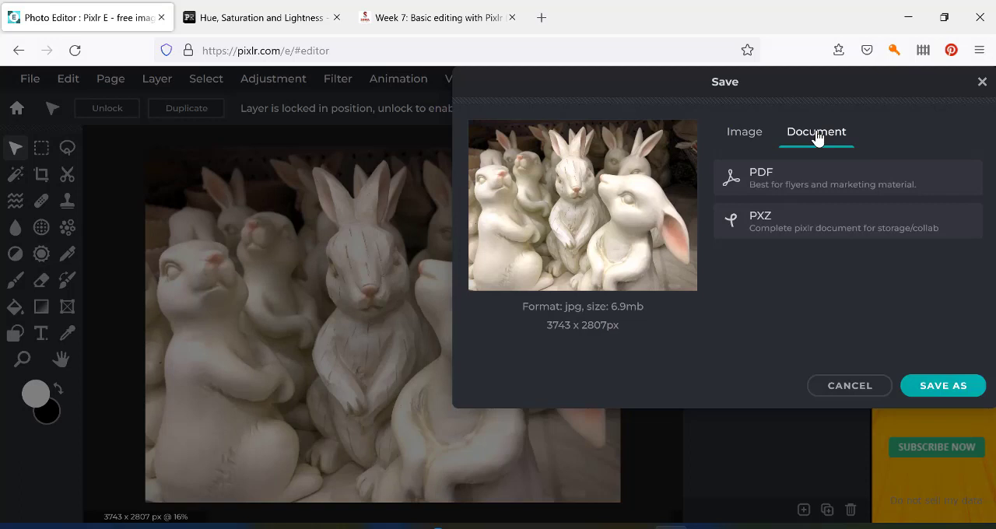
pyautogui.click(740, 140)
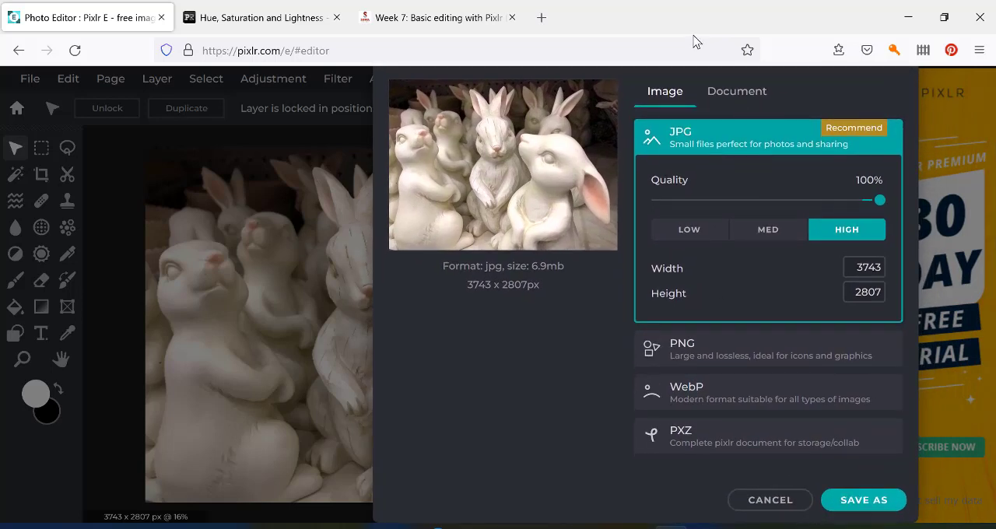
# Save the JPG under the name Rabbits edit and dismiss the advertisement.
pyautogui.click(853, 504)
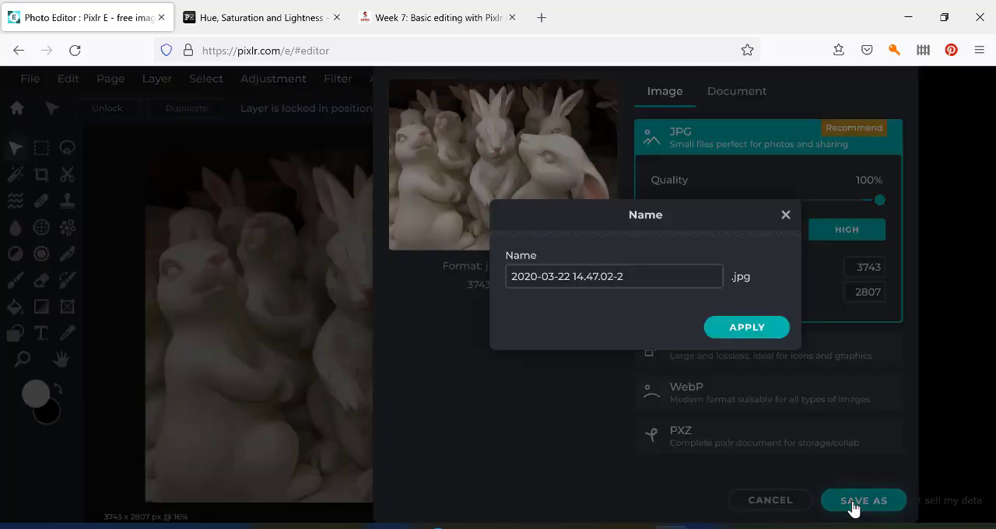
pyautogui.click(637, 269)
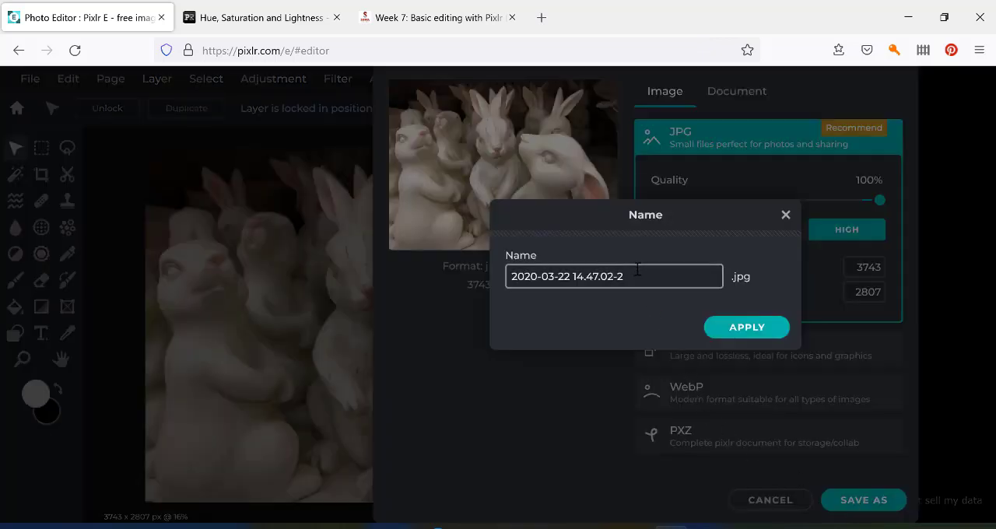
pyautogui.click(638, 275)
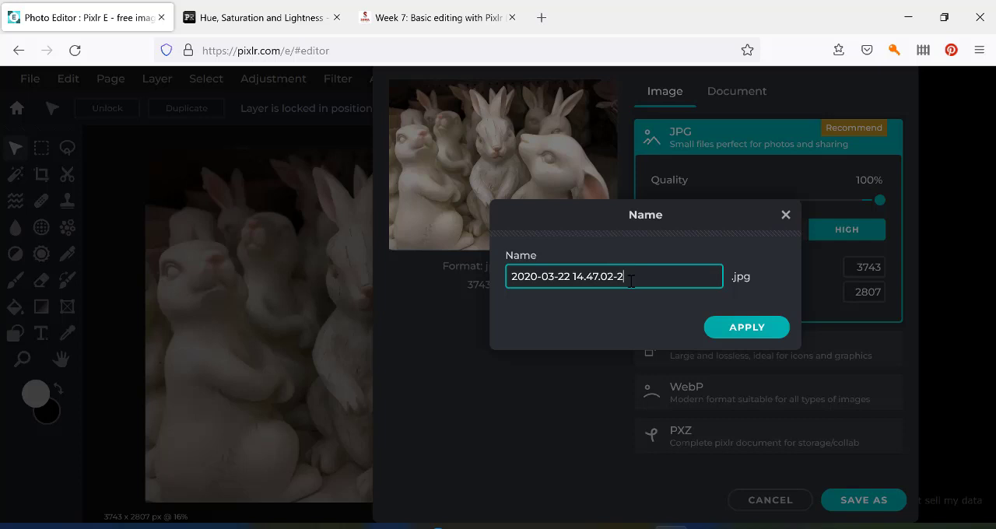
pyautogui.moveTo(627, 277); pyautogui.dragTo(506, 276)
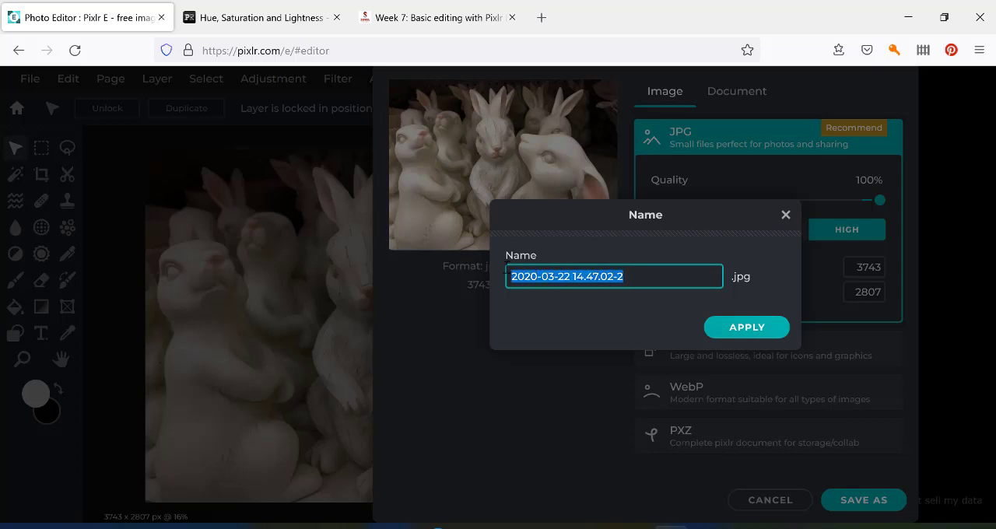
pyautogui.write('Rabb')
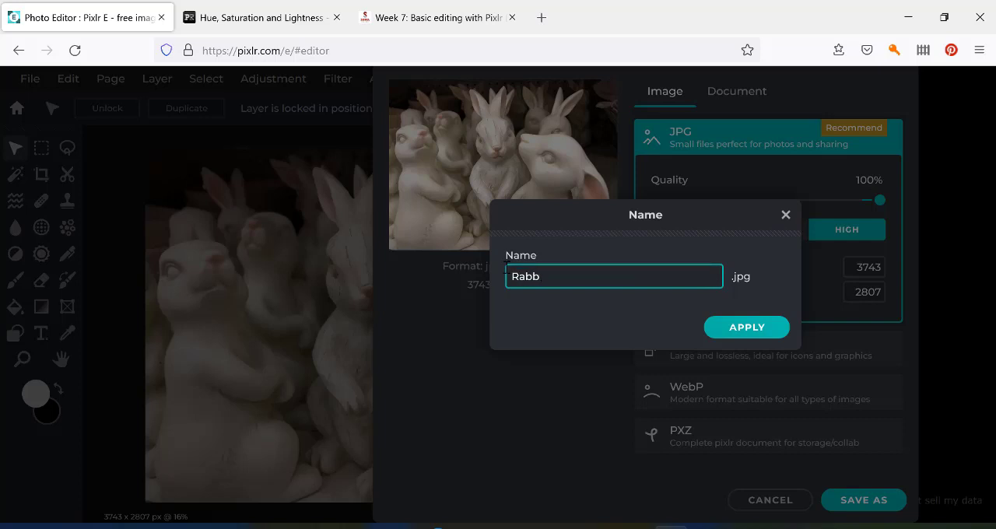
pyautogui.write('its edit')
pyautogui.click(746, 328)
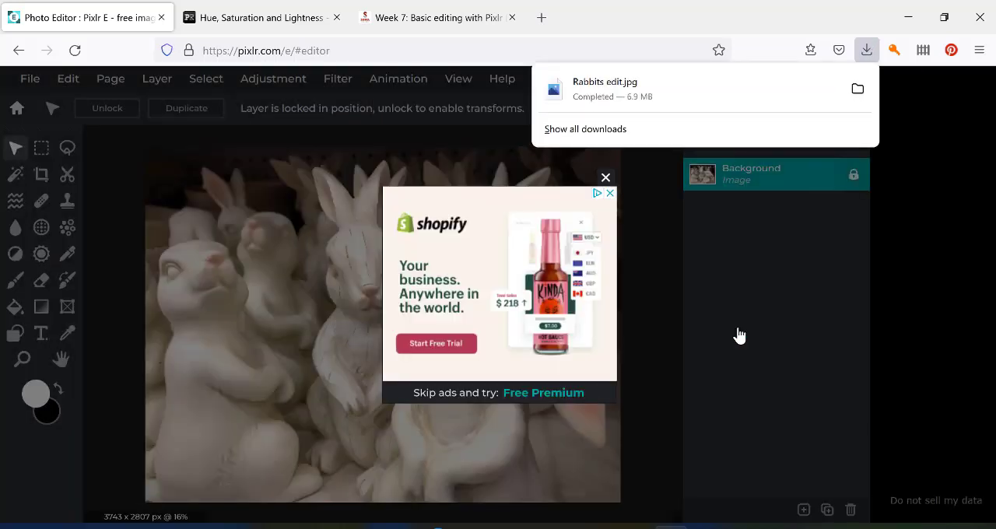
pyautogui.click(609, 199)
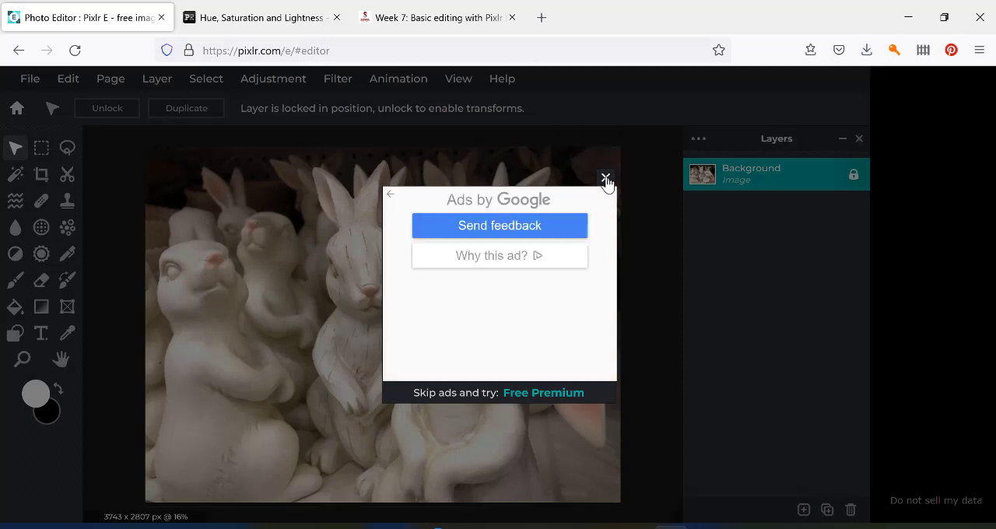
pyautogui.click(606, 178)
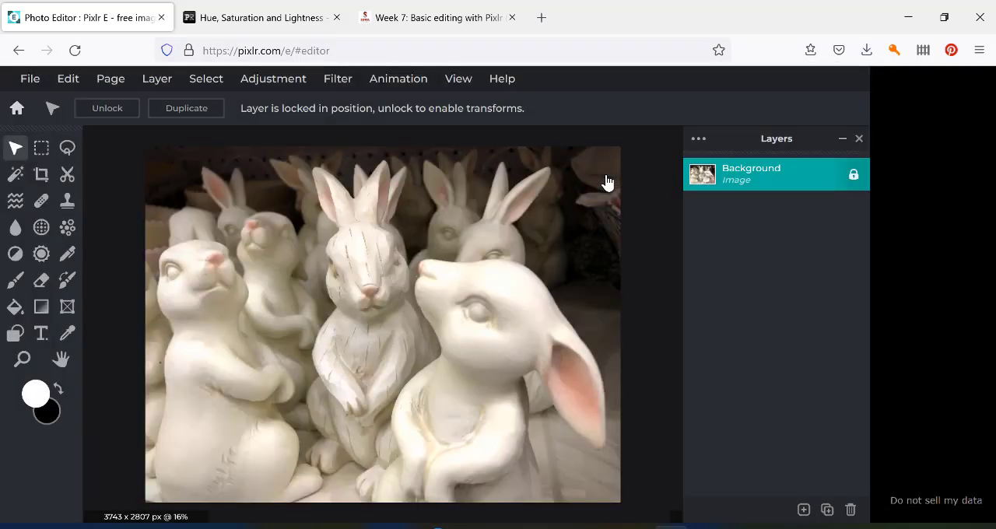
# Show the downloaded Rabbits edit file in its folder, and close the folder window.
pyautogui.click(867, 51)
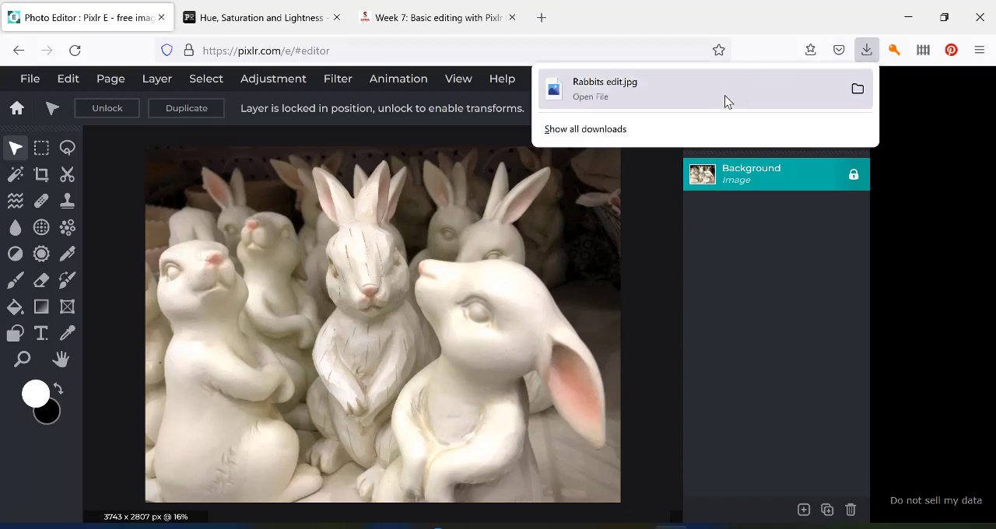
pyautogui.click(857, 91)
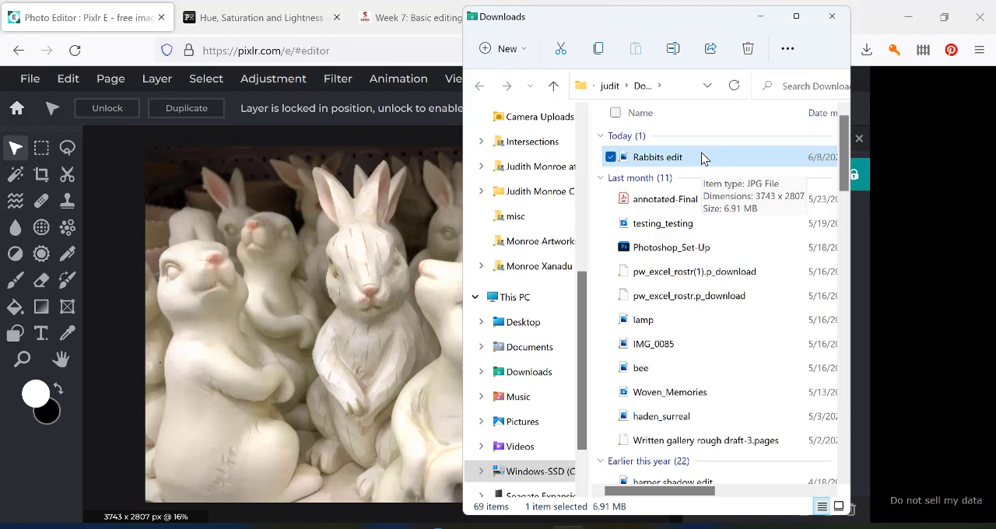
pyautogui.click(831, 17)
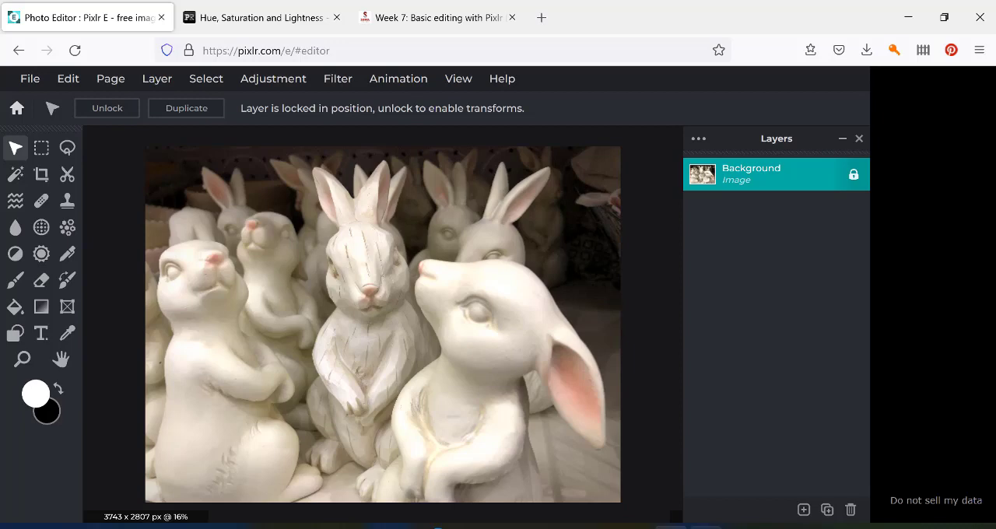
pyautogui.click(705, 527)
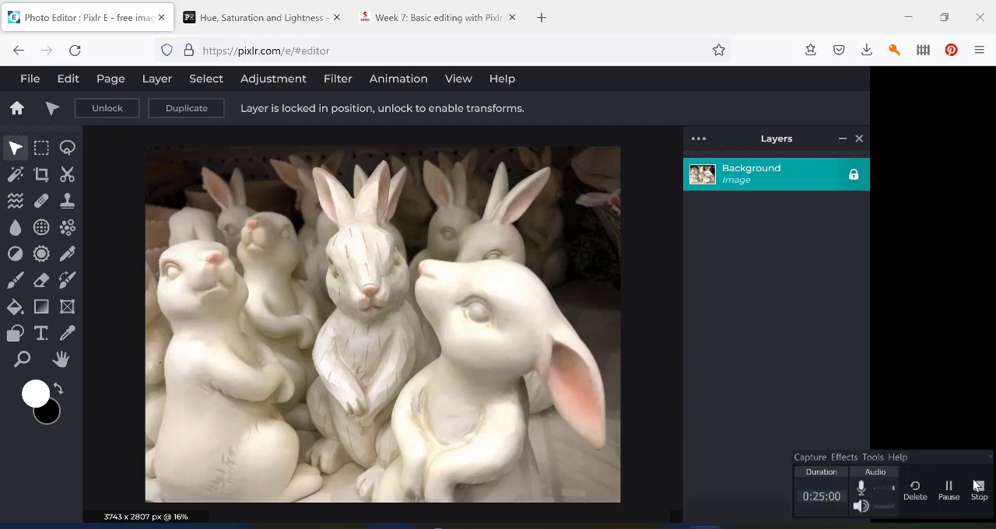